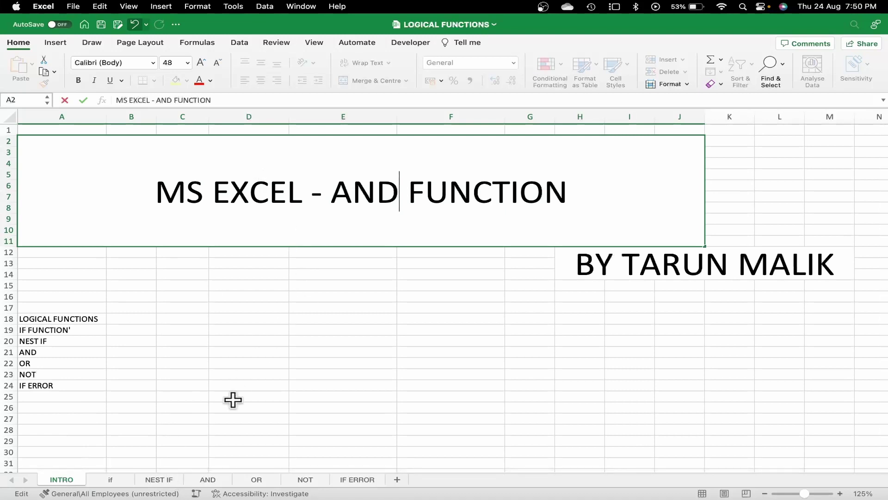
Switch to the AND sheet, which shows the marks table and its fail/Pass/Distinction grading.
{"action": "left_click", "coordinate": [213, 479]}
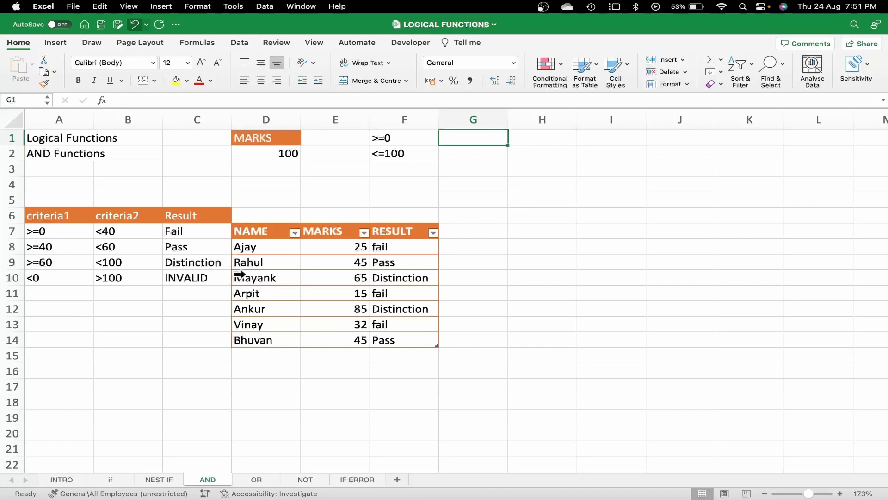
Clear the grades in F8:F14 of the RESULT column, then select G1 and check D2's mark.
{"action": "left_click_drag", "start_coordinate": [401, 243], "coordinate": [402, 340]}
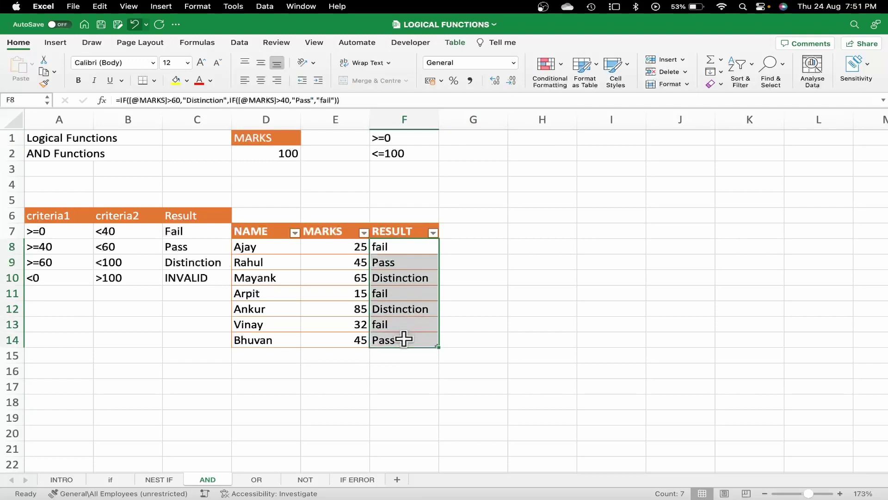
{"action": "key", "text": "Delete"}
{"action": "left_click", "coordinate": [460, 135]}
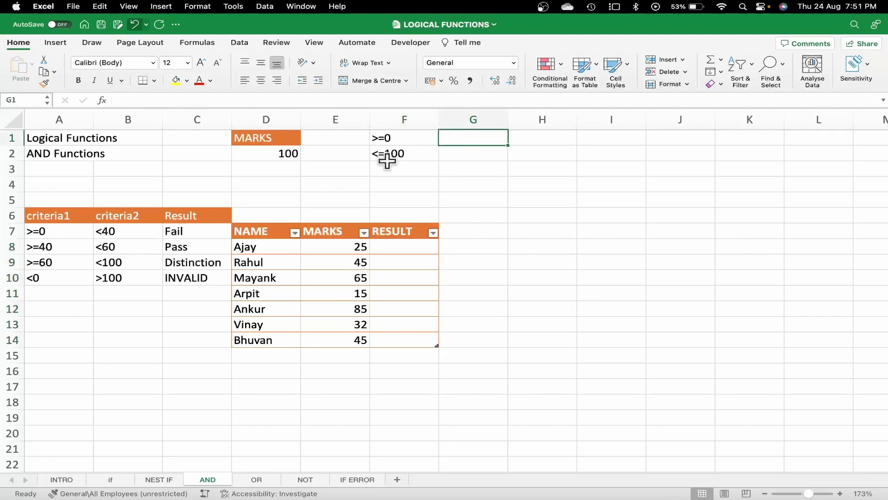
{"action": "left_click", "coordinate": [288, 154]}
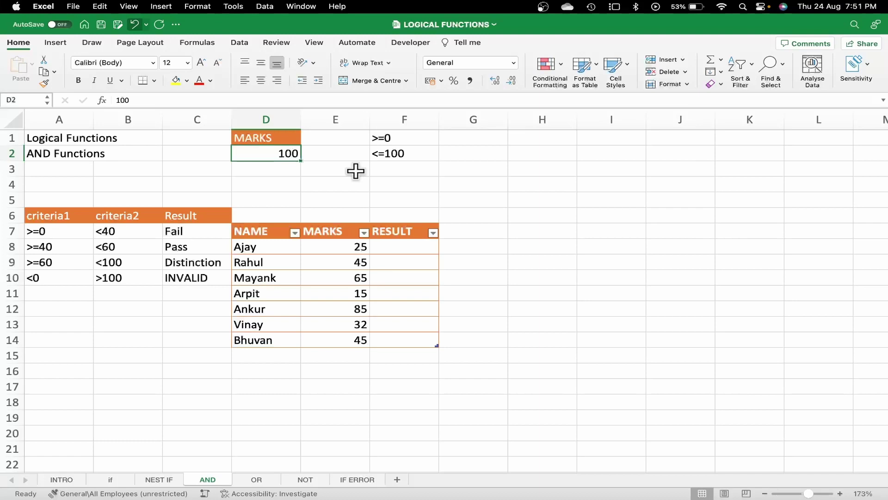
Begin the formula =IF(D2>=0, in cell G1.
{"action": "left_click", "coordinate": [452, 139]}
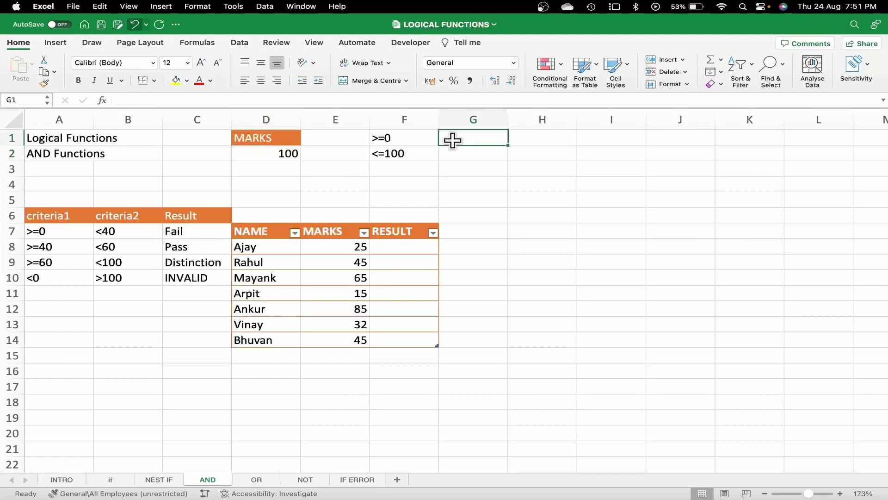
{"action": "type", "text": "=IF"}
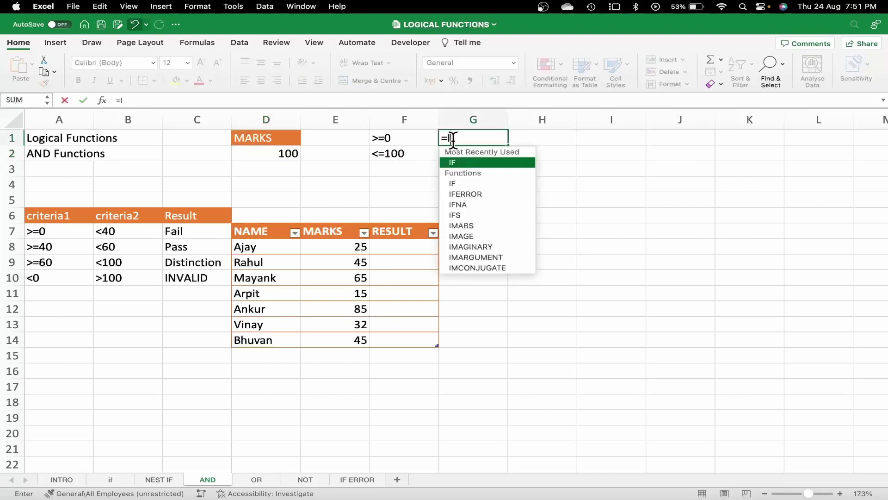
{"action": "type", "text": "("}
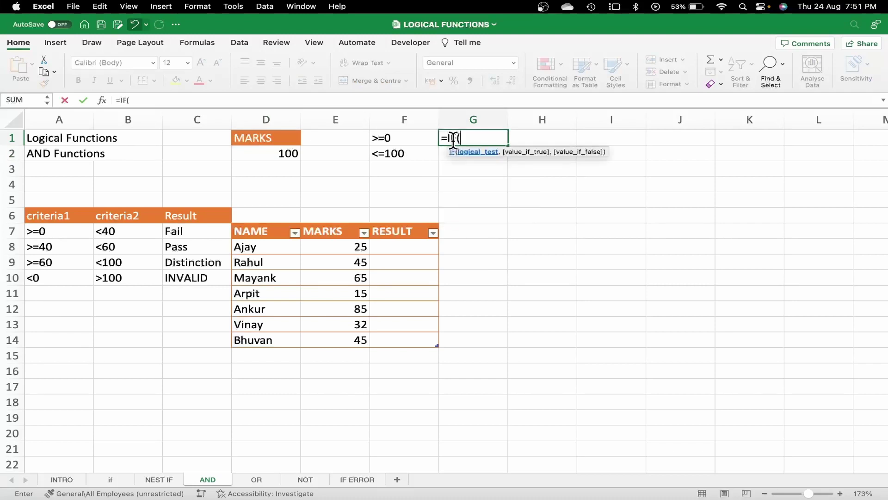
{"action": "left_click", "coordinate": [286, 157]}
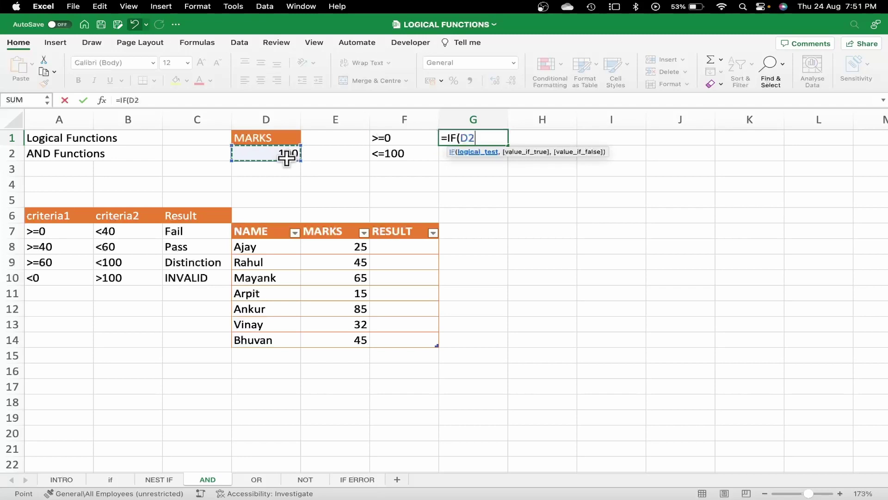
{"action": "type", "text": ">"}
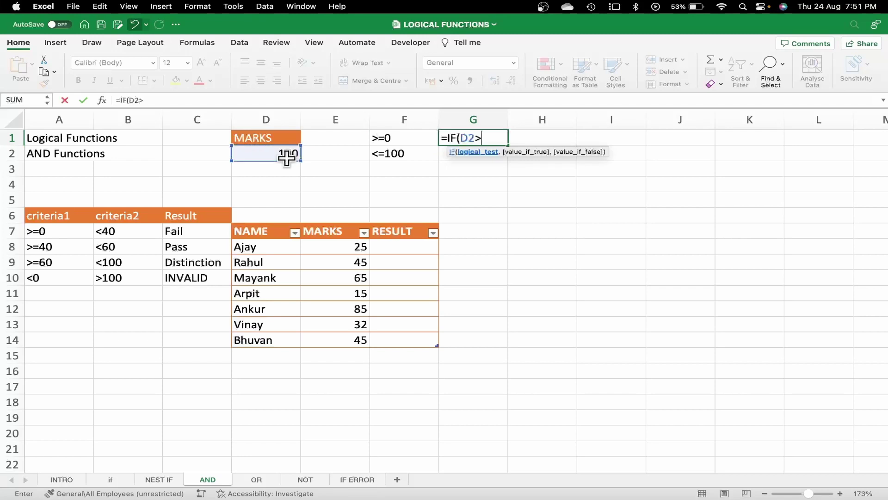
{"action": "type", "text": "="}
{"action": "type", "text": "0"}
{"action": "type", "text": ","}
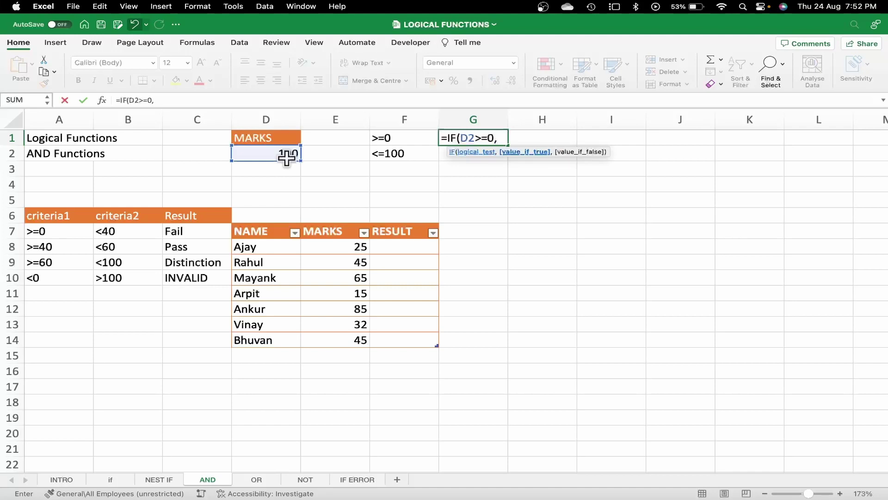
Remove a mistakenly added D2<=100 second condition from G1's formula.
{"action": "left_click", "coordinate": [269, 156]}
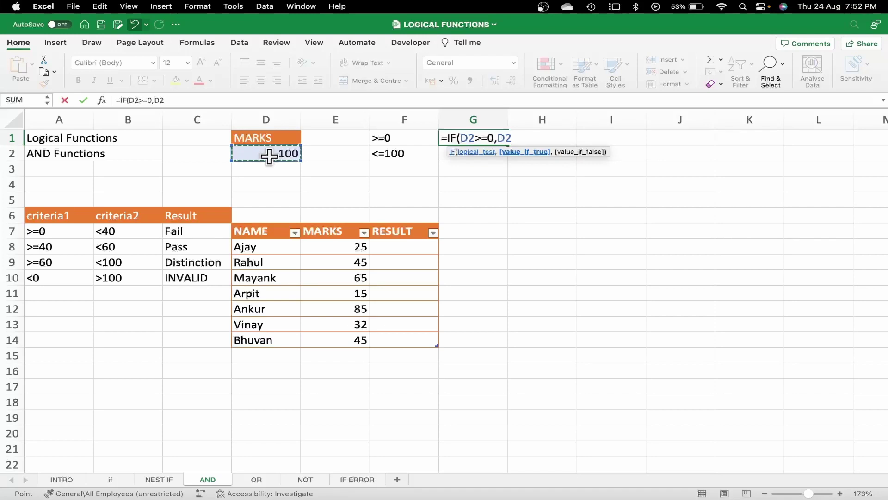
{"action": "type", "text": "<"}
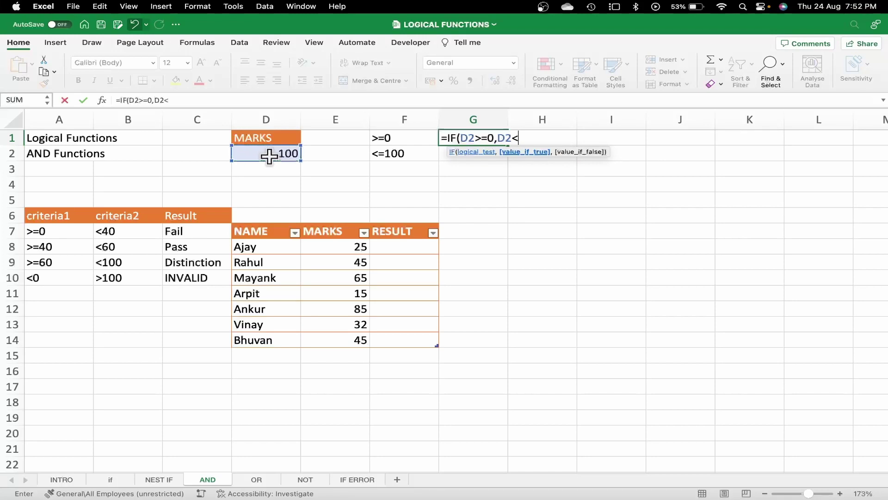
{"action": "type", "text": "=100"}
{"action": "type", "text": ","}
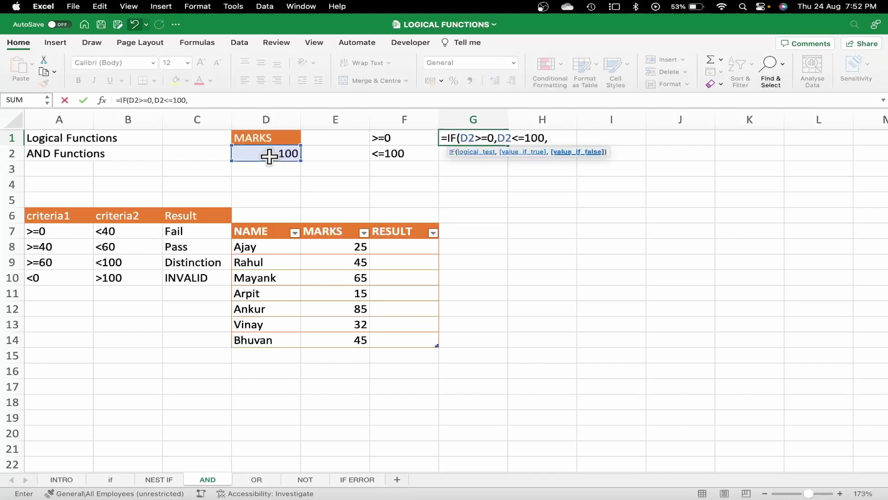
{"action": "key", "text": "Left"}
{"action": "key", "text": "Left"}
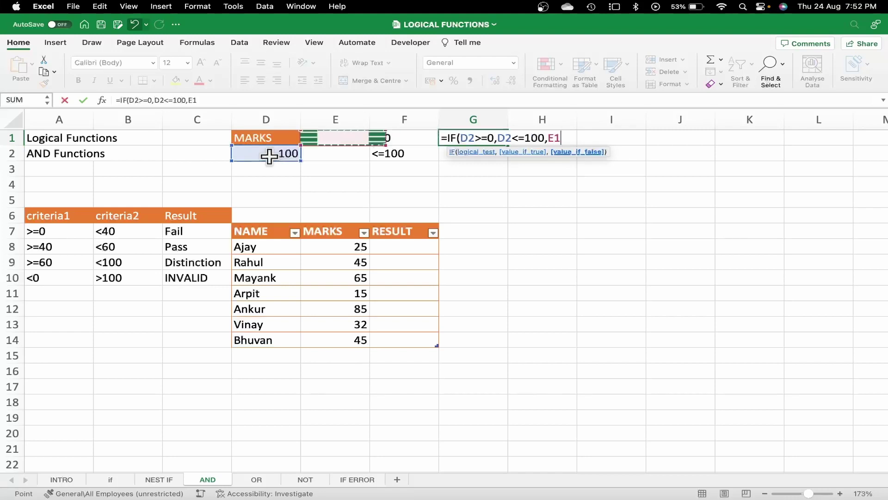
{"action": "key", "text": "Left"}
{"action": "key", "text": "Right"}
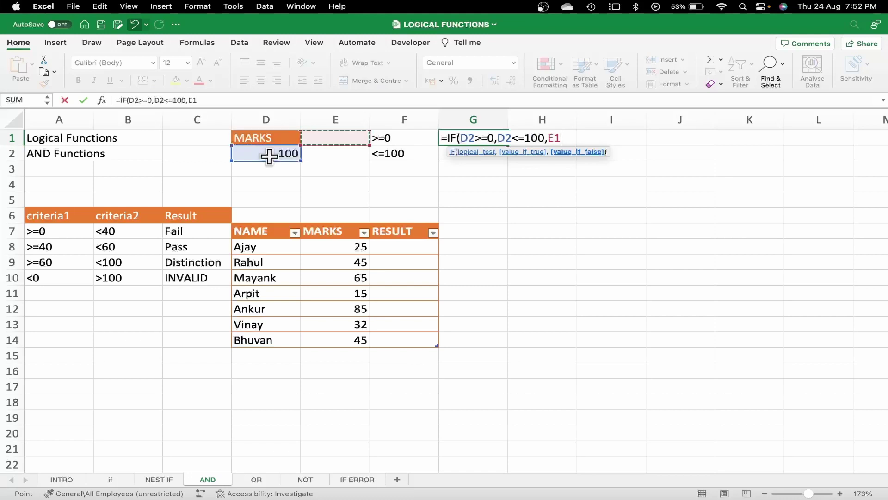
{"action": "key", "text": "BackSpace"}
{"action": "key", "text": "BackSpace"}
{"action": "key", "text": "BackSpace"}
{"action": "key", "text": "BackSpace"}
{"action": "key", "text": "BackSpace"}
{"action": "key", "text": "BackSpace"}
{"action": "key", "text": "BackSpace"}
{"action": "key", "text": "BackSpace"}
{"action": "key", "text": "BackSpace"}
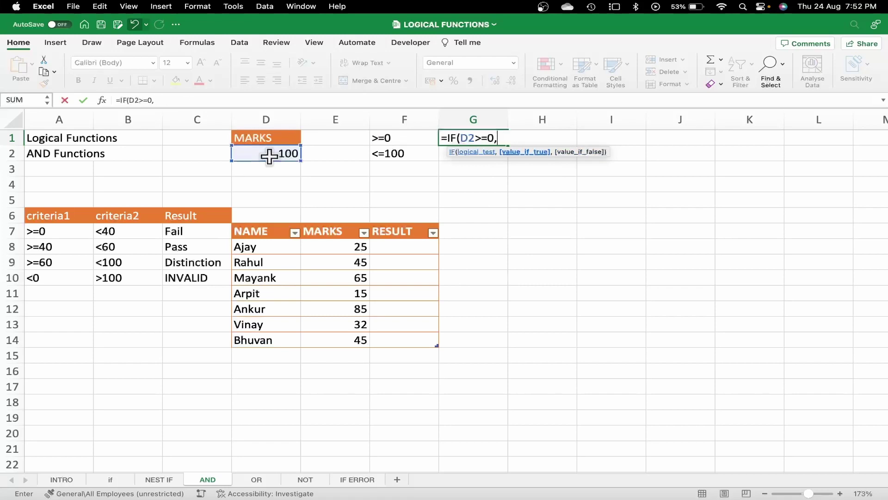
Extend G1's formula with the nested IF(D2<=100,"pass","Invalid"), fixing typos along the way.
{"action": "type", "text": "IF"}
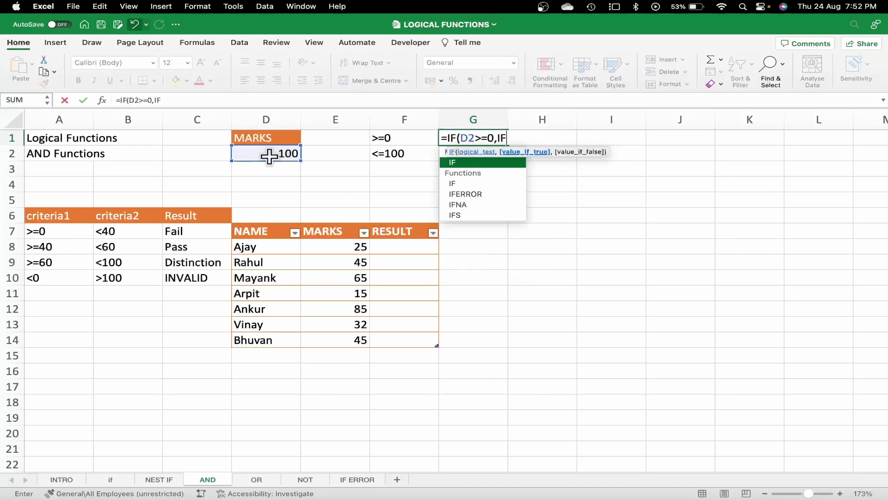
{"action": "type", "text": "("}
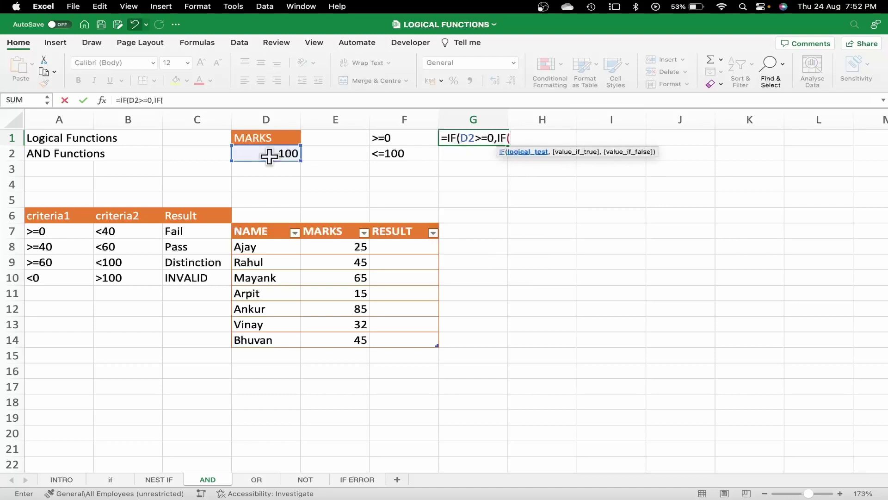
{"action": "left_click", "coordinate": [270, 156]}
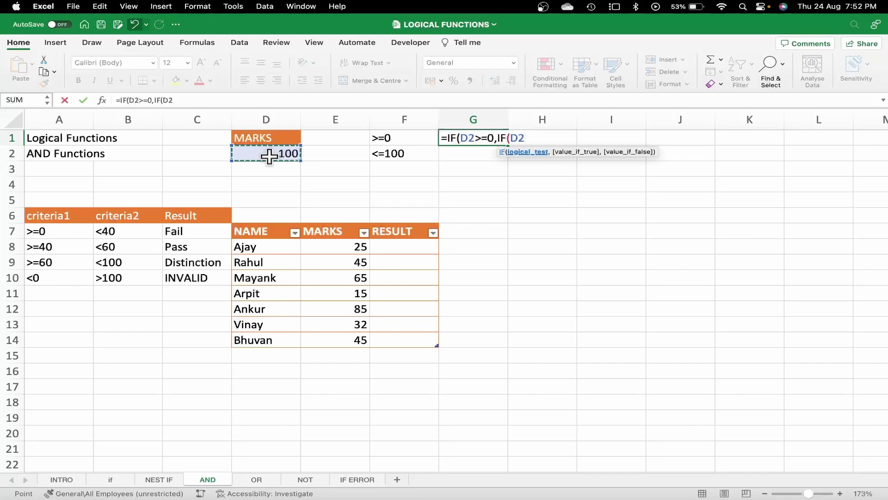
{"action": "type", "text": "<="}
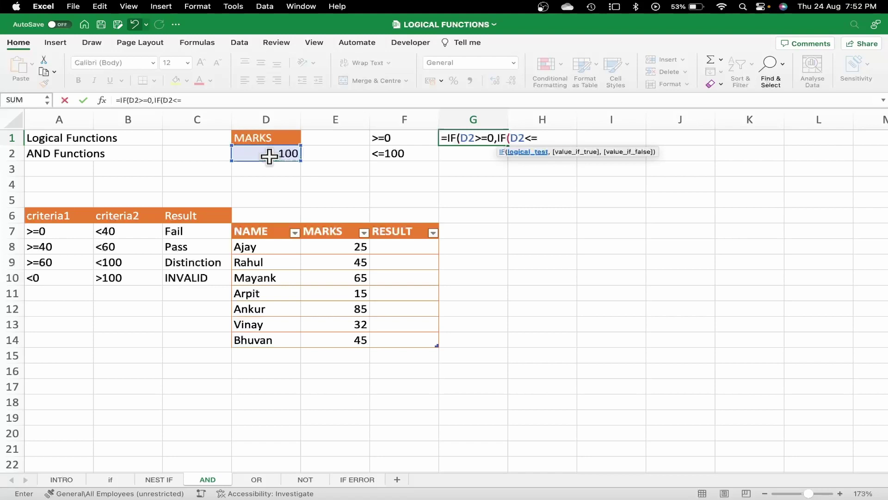
{"action": "type", "text": "100"}
{"action": "type", "text": "),"}
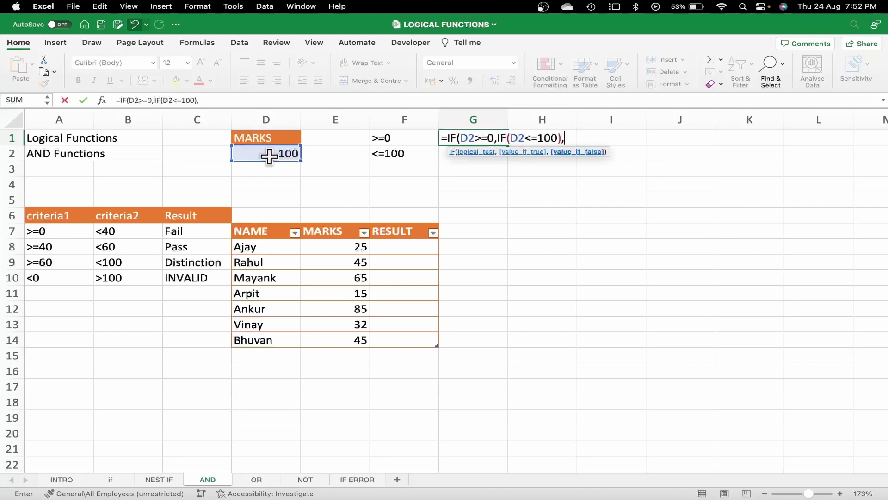
{"action": "key", "text": "BackSpace"}
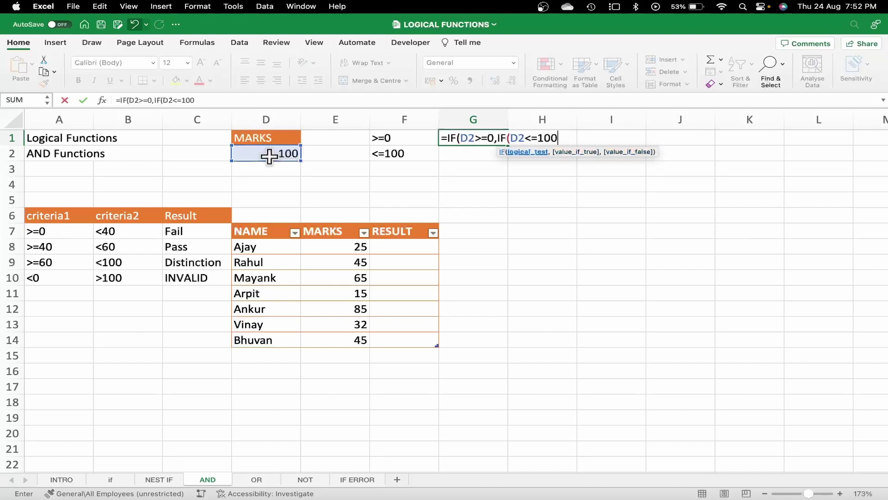
{"action": "type", "text": ","}
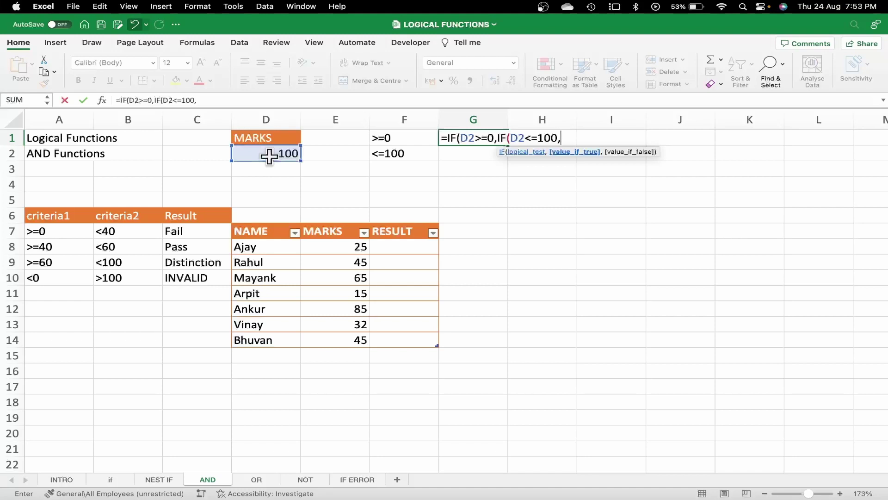
{"action": "type", "text": "AS"}
{"action": "type", "text": "S"}
{"action": "key", "text": "BackSpace"}
{"action": "key", "text": "BackSpace"}
{"action": "key", "text": "BackSpace"}
{"action": "key", "text": "BackSpace"}
{"action": "type", "text": "\"p"}
{"action": "type", "text": "ass\""}
{"action": "type", "text": ","}
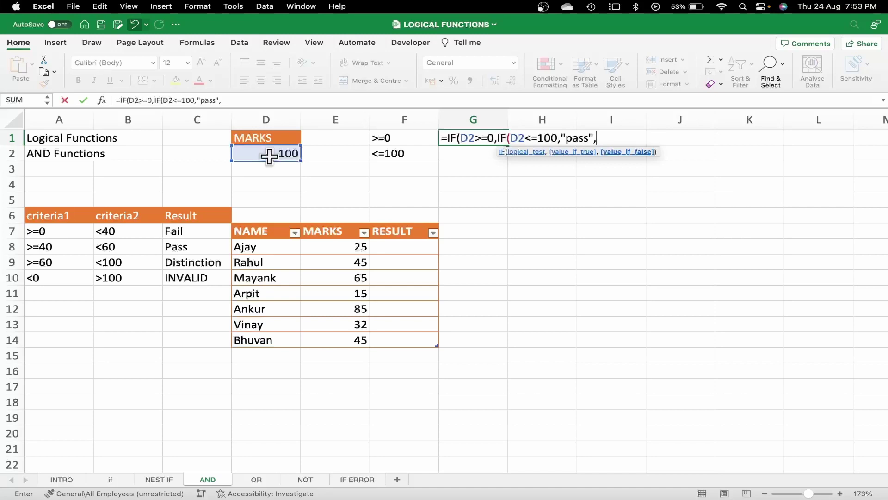
{"action": "type", "text": "\""}
{"action": "type", "text": "Inva"}
{"action": "key", "text": "BackSpace"}
{"action": "key", "text": "BackSpace"}
{"action": "type", "text": "valid"}
{"action": "type", "text": "\""}
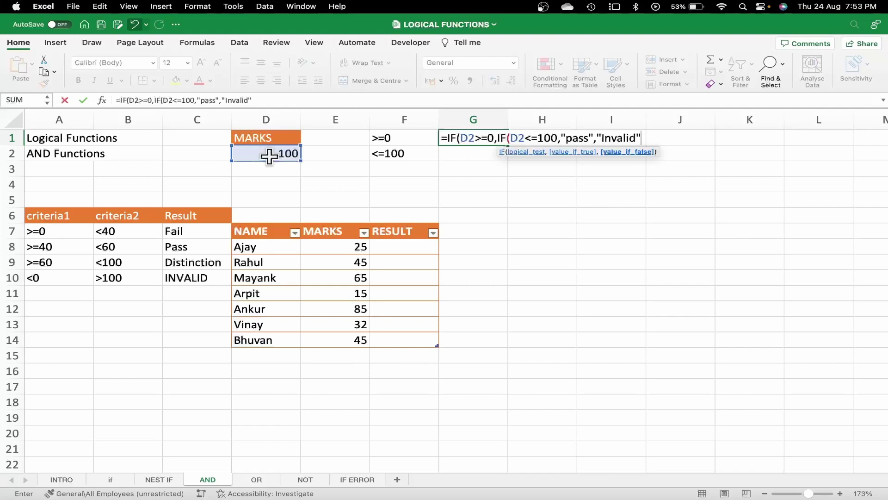
{"action": "type", "text": ")"}
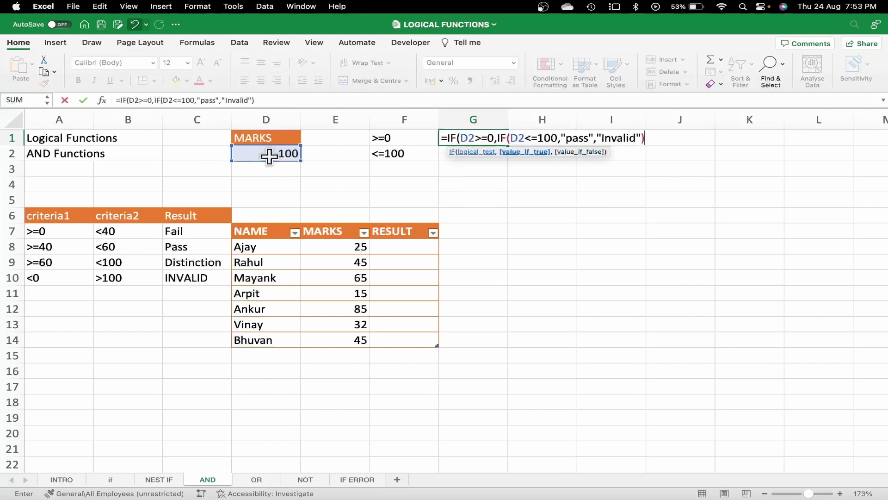
Enter G1's formula, accepting Excel's correction, and test it with a mark of 105 (Invalid).
{"action": "key", "text": "Return"}
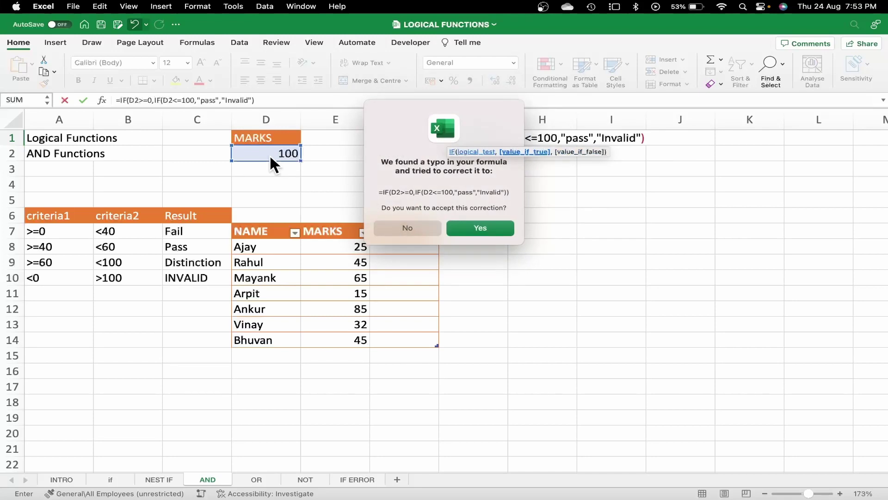
{"action": "left_click", "coordinate": [477, 229]}
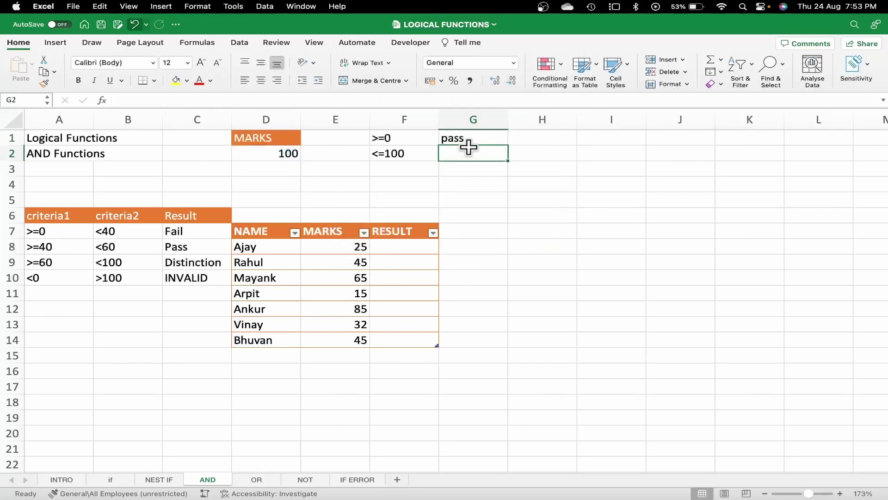
{"action": "left_click", "coordinate": [268, 156]}
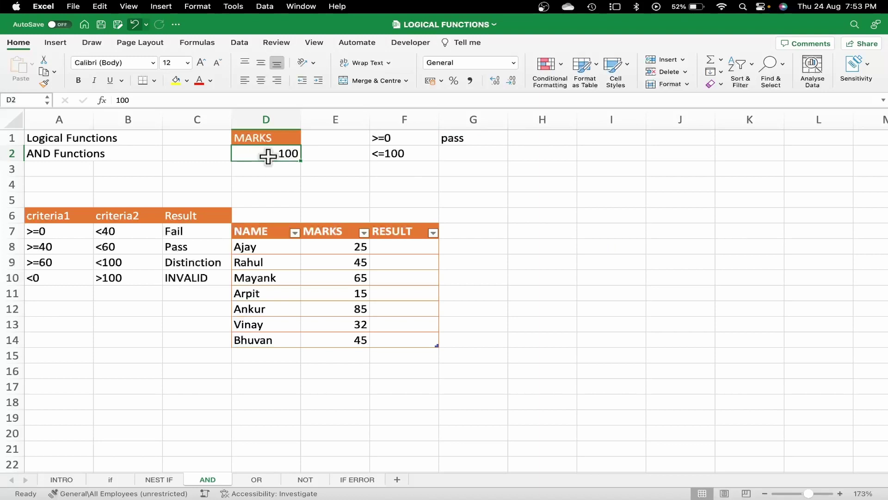
{"action": "type", "text": "1"}
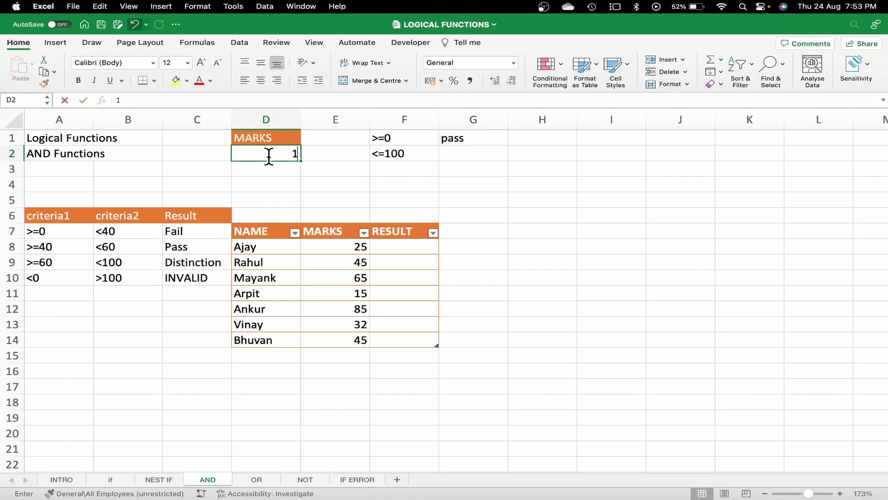
{"action": "type", "text": "05"}
{"action": "key", "text": "Return"}
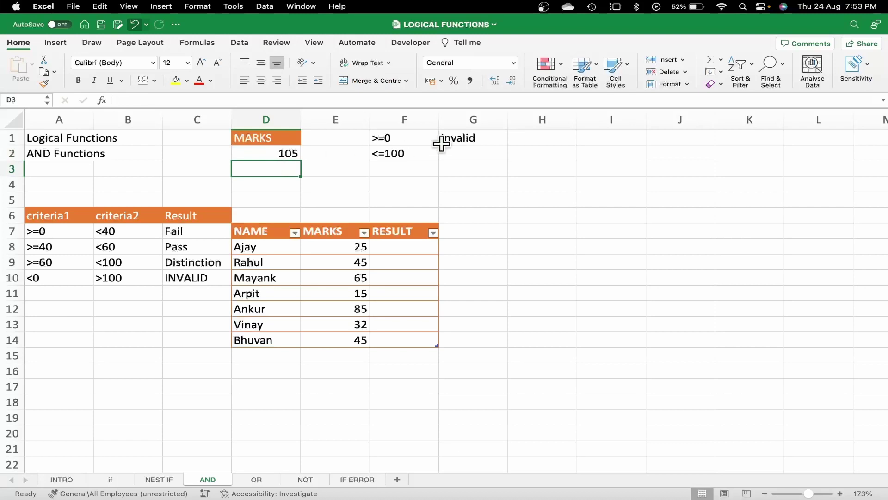
Change the mark in D2 to -1, making G1 return FALSE.
{"action": "left_click", "coordinate": [268, 156]}
{"action": "type", "text": "-1"}
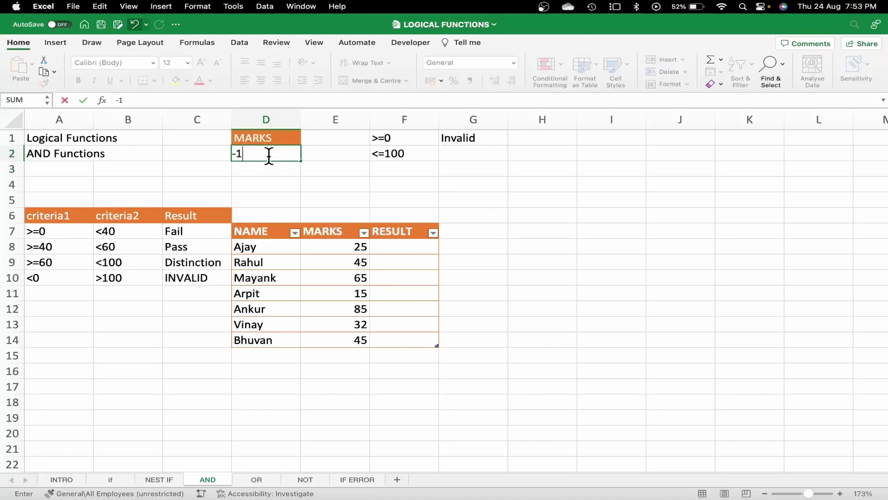
{"action": "key", "text": "Return"}
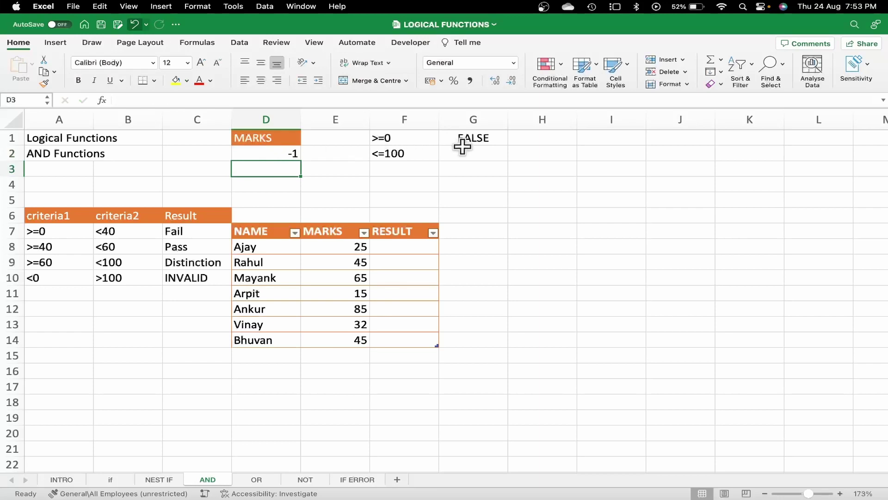
{"action": "left_click", "coordinate": [393, 247]}
{"action": "double_click", "coordinate": [392, 247]}
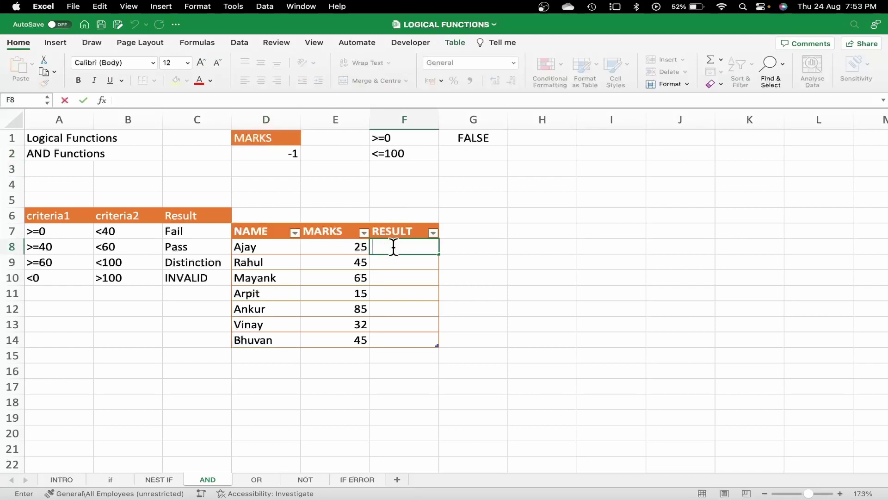
{"action": "type", "text": "=i"}
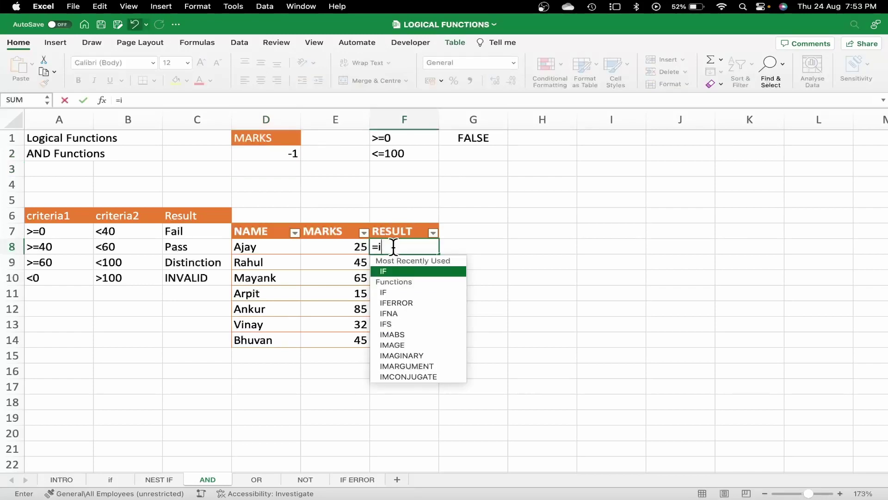
{"action": "type", "text": "f("}
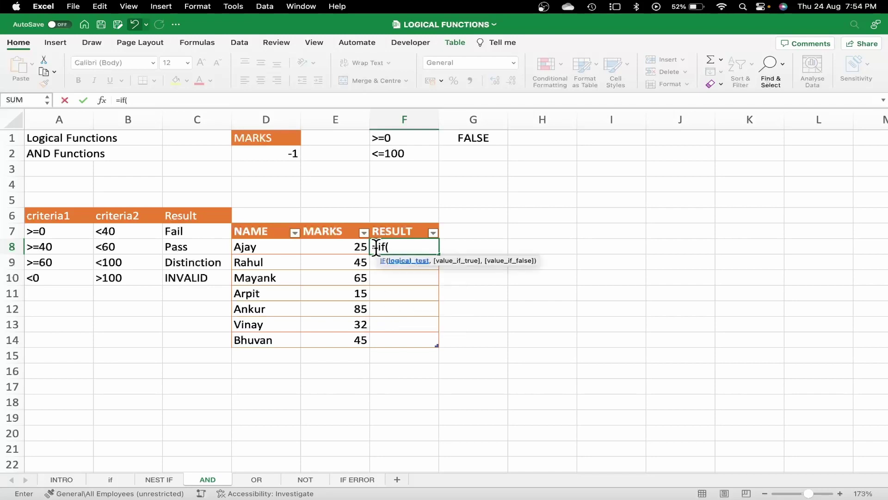
{"action": "left_click", "coordinate": [351, 248]}
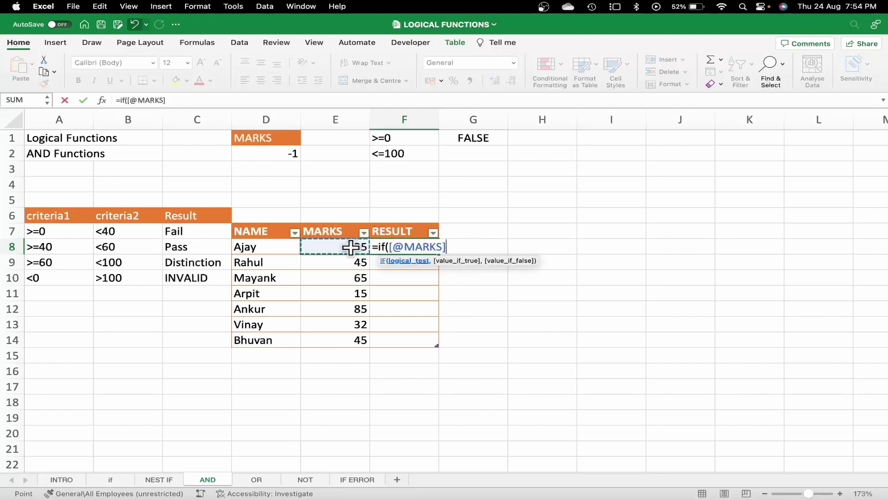
{"action": "type", "text": ">"}
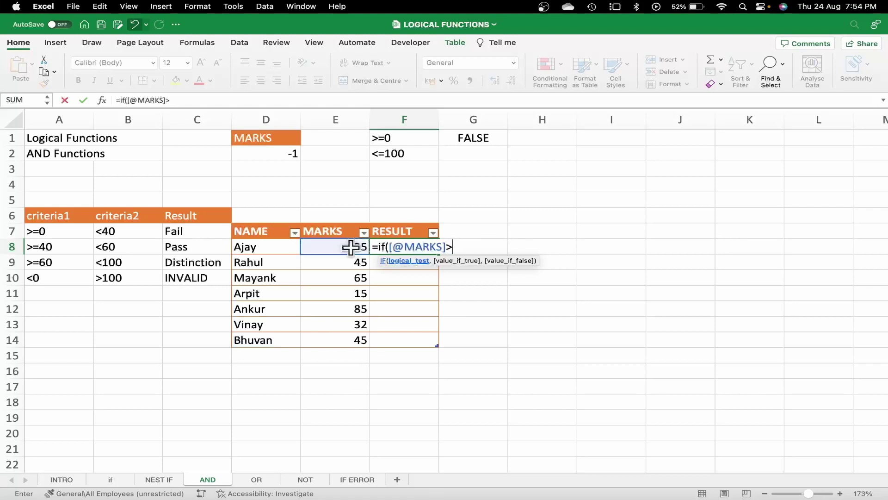
{"action": "type", "text": "="}
{"action": "type", "text": "0"}
{"action": "type", "text": ",If"}
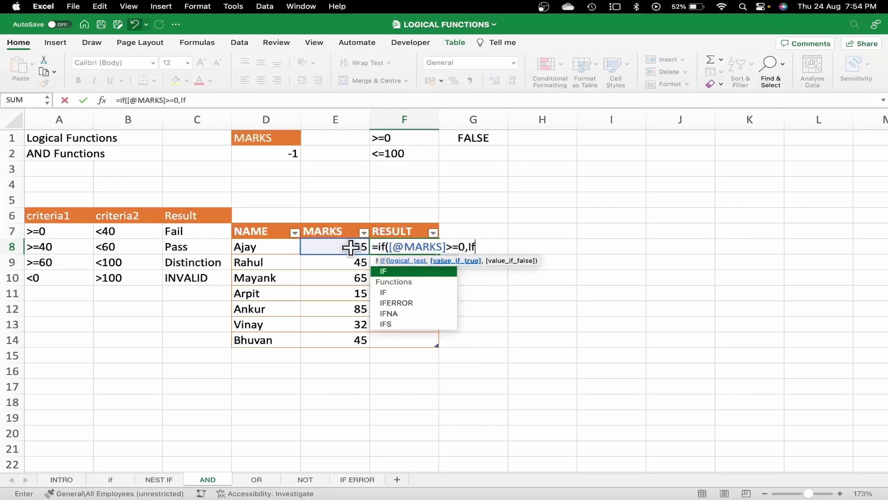
{"action": "type", "text": "("}
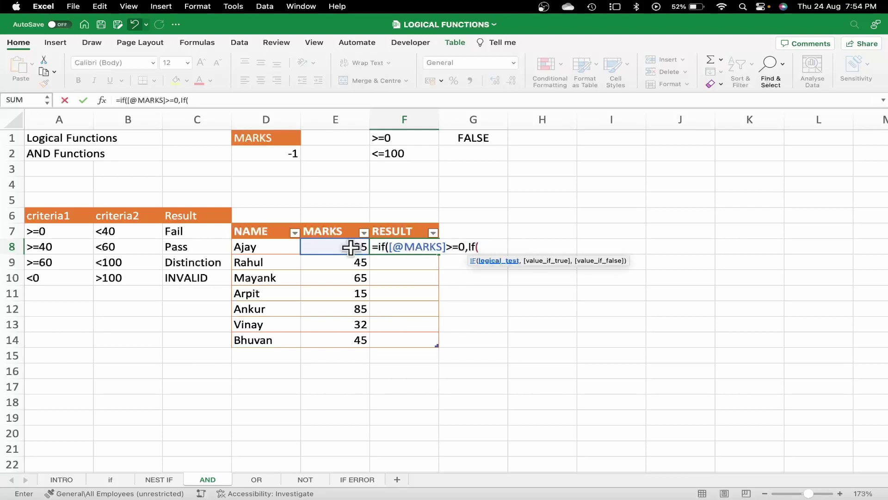
{"action": "left_click", "coordinate": [335, 248]}
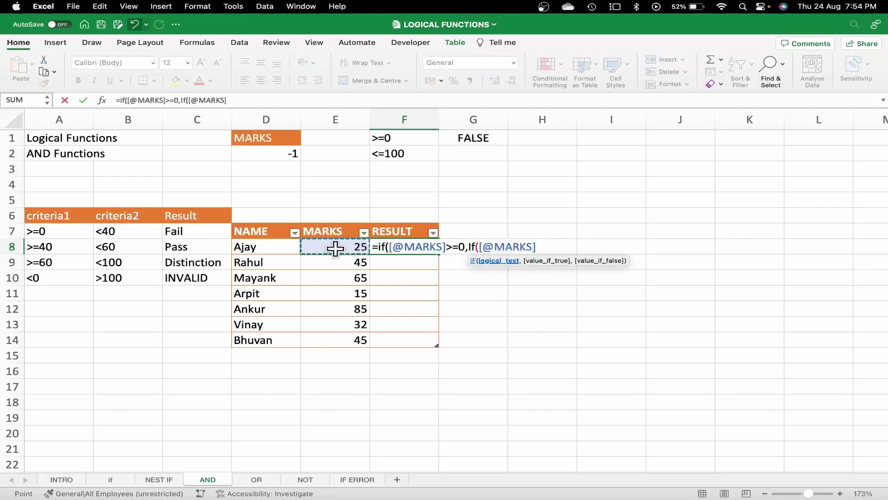
{"action": "type", "text": "<"}
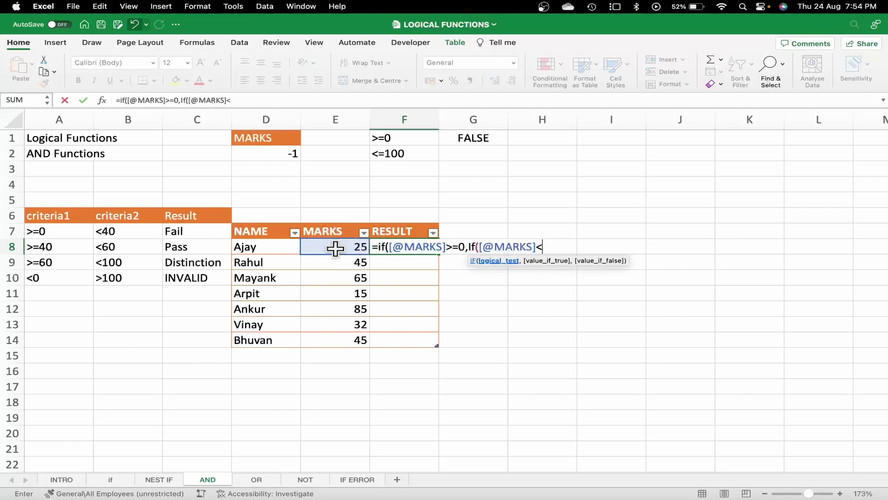
{"action": "type", "text": "4"}
{"action": "type", "text": "0,"}
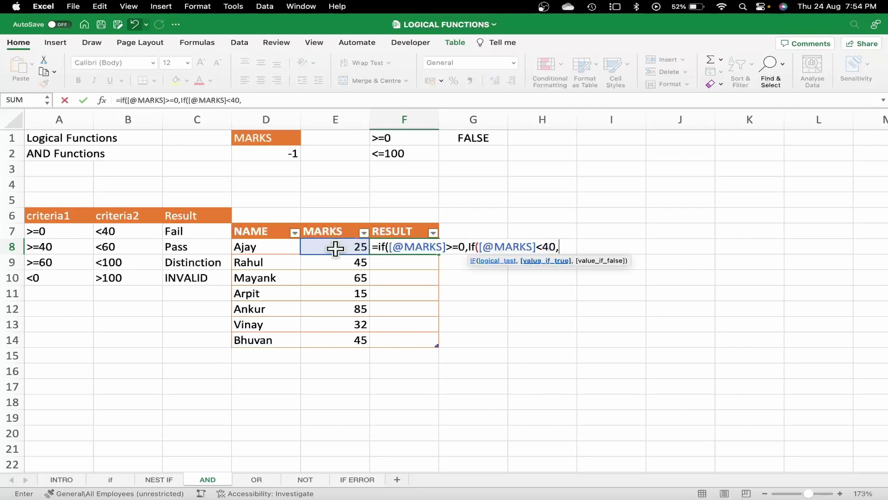
{"action": "type", "text": "\"fa"}
{"action": "type", "text": "il\""}
{"action": "type", "text": ",if"}
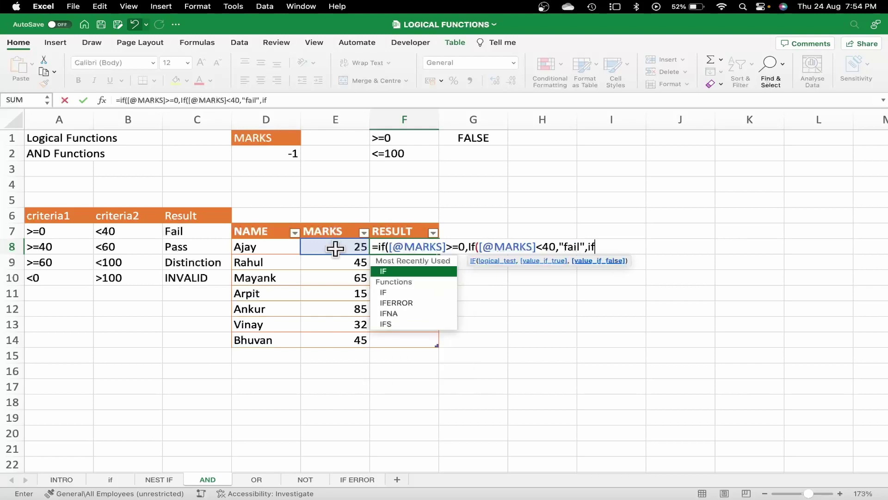
{"action": "type", "text": "("}
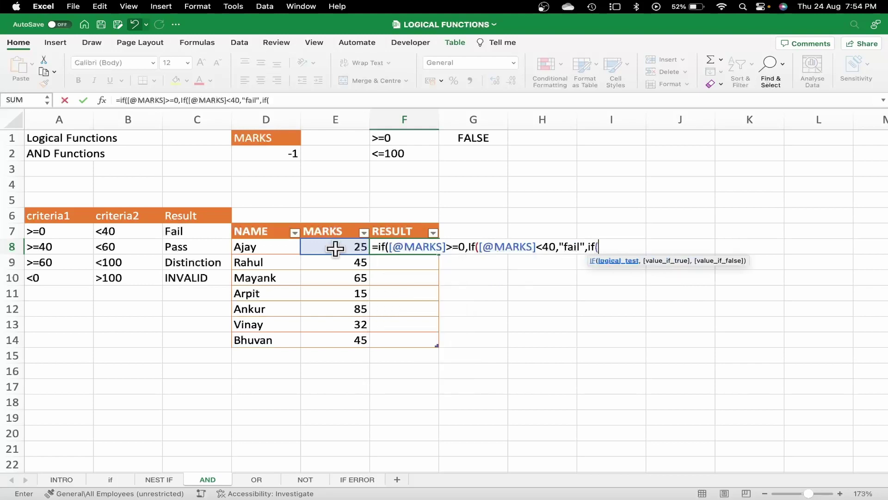
{"action": "left_click", "coordinate": [335, 248]}
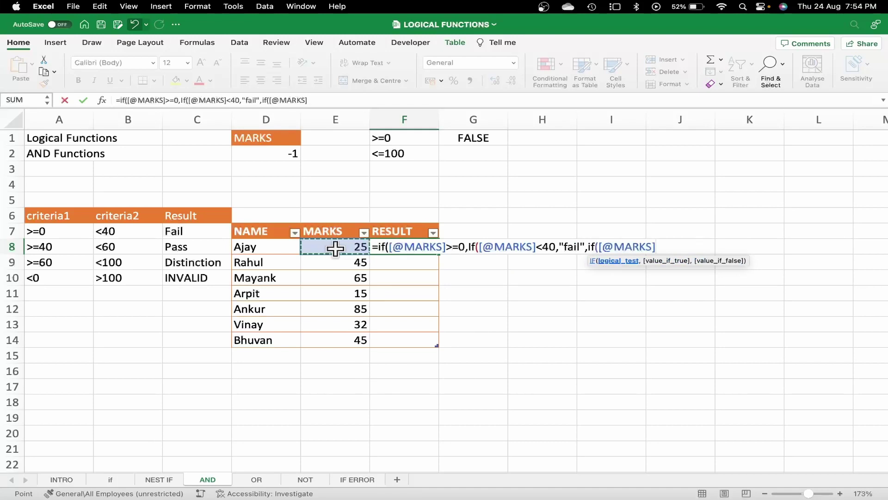
{"action": "type", "text": ">"}
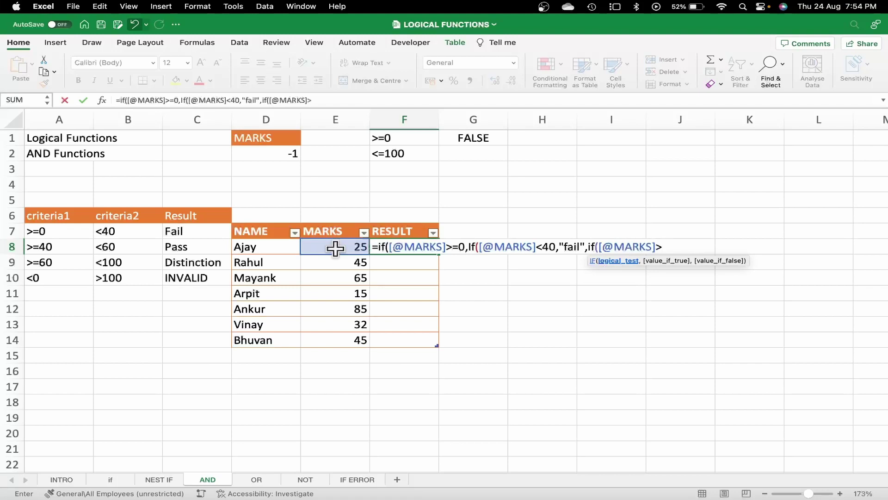
{"action": "type", "text": "=40"}
{"action": "type", "text": ",IF"}
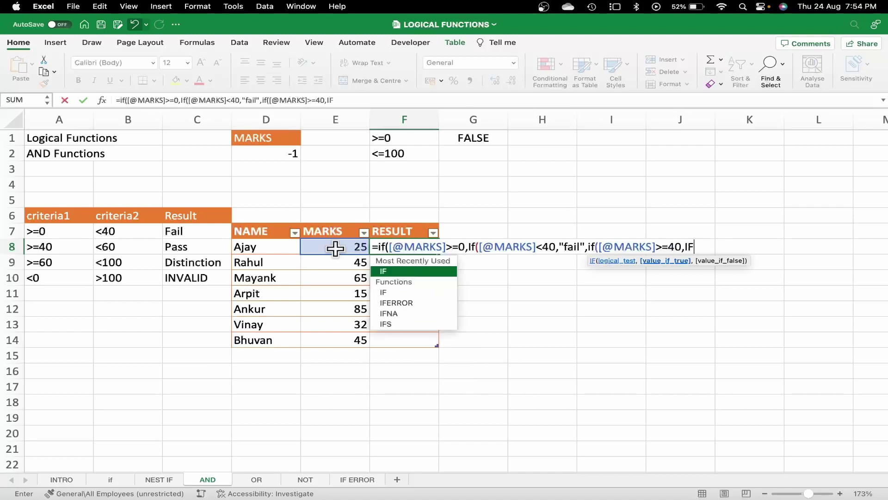
{"action": "type", "text": "("}
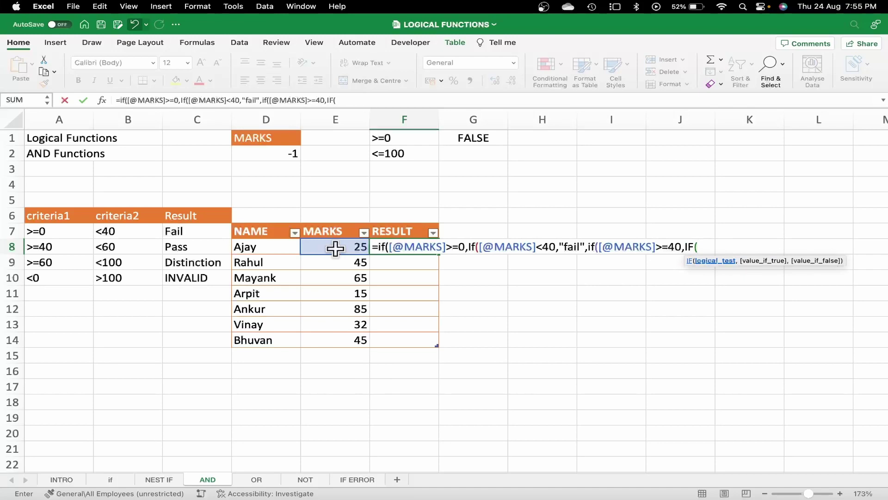
{"action": "type", "text": "<"}
{"action": "type", "text": "60"}
{"action": "key", "text": "BackSpace"}
{"action": "key", "text": "BackSpace"}
{"action": "key", "text": "BackSpace"}
{"action": "left_click", "coordinate": [335, 248]}
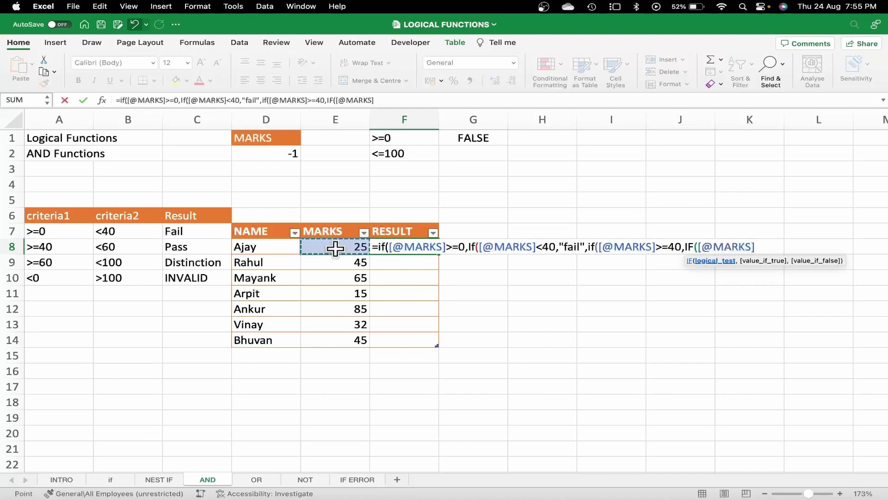
{"action": "type", "text": ">60"}
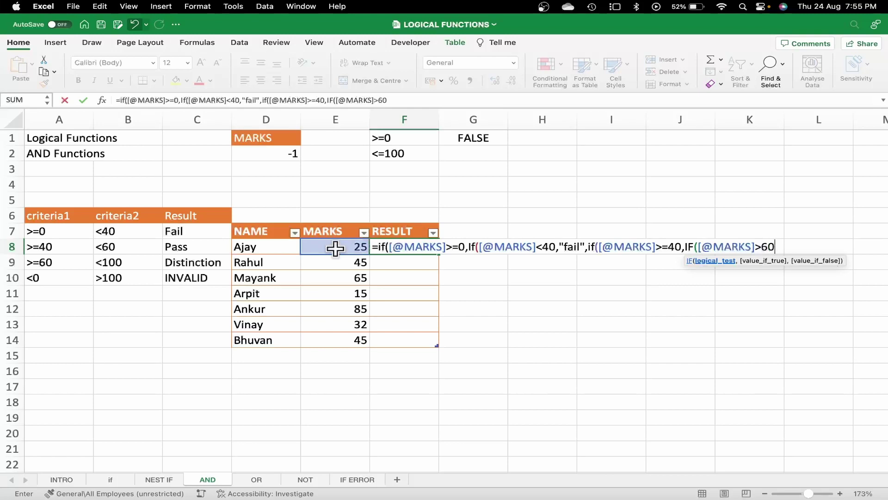
{"action": "type", "text": ","}
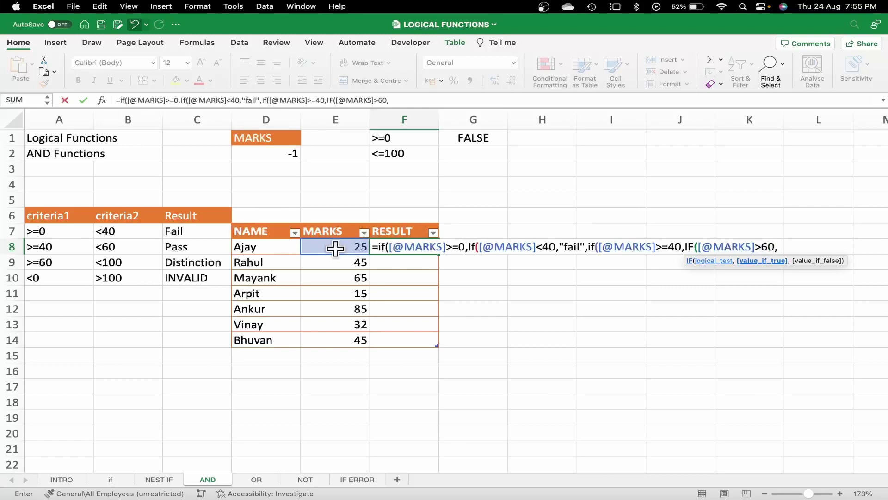
{"action": "type", "text": "\""}
{"action": "type", "text": "pass"}
{"action": "type", "text": "\""}
{"action": "scroll", "coordinate": [335, 248], "scroll_direction": "right", "scroll_amount": 2}
{"action": "scroll", "coordinate": [336, 249], "scroll_direction": "right", "scroll_amount": 2}
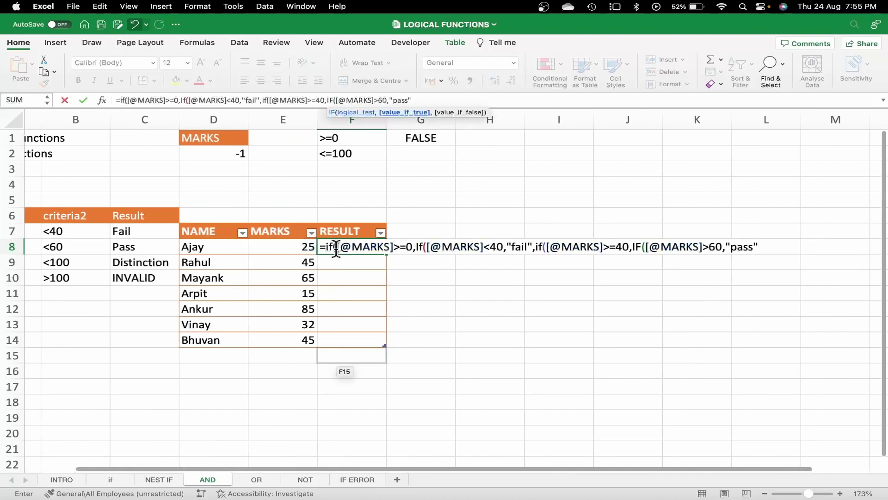
{"action": "type", "text": ","}
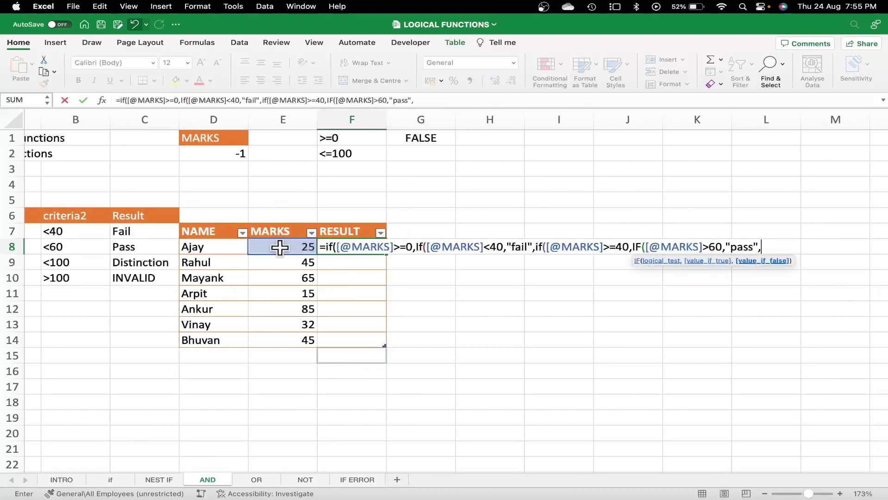
{"action": "type", "text": "if"}
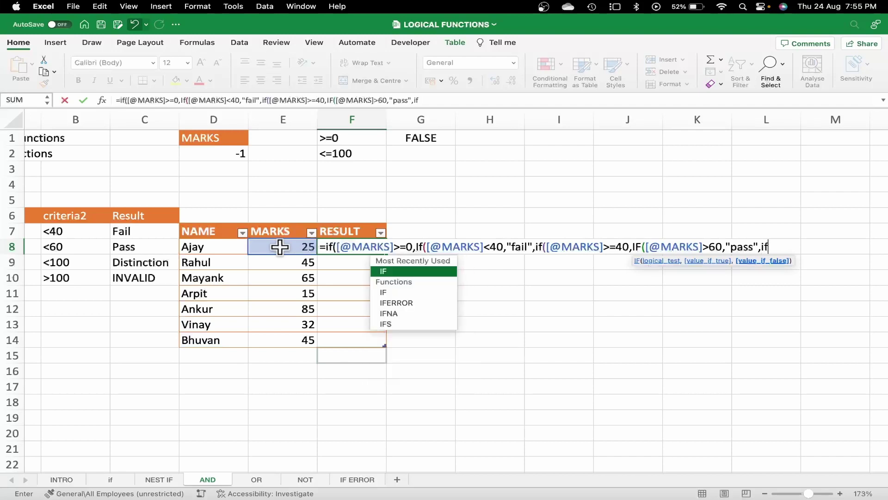
{"action": "type", "text": "("}
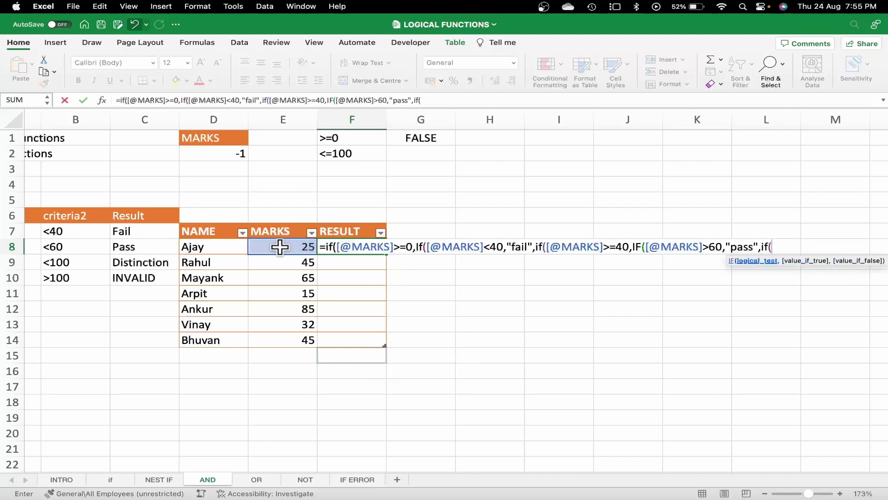
{"action": "left_click", "coordinate": [280, 246]}
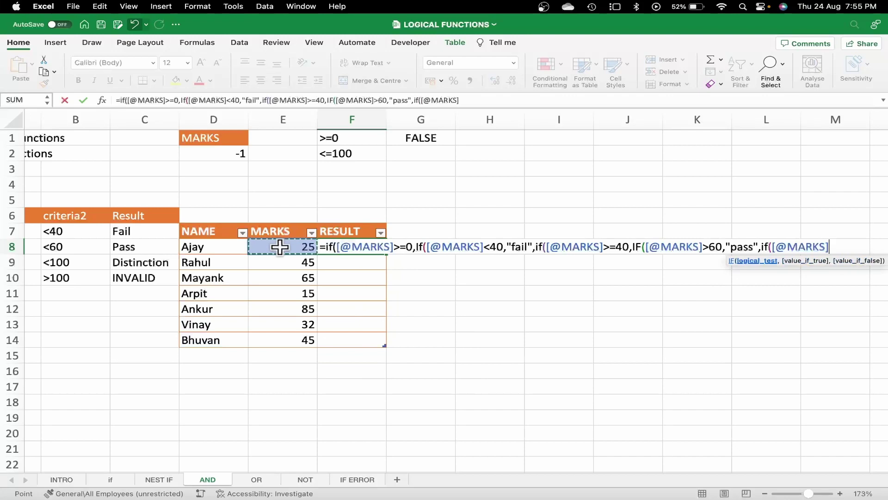
{"action": "scroll", "coordinate": [279, 247], "scroll_direction": "left", "scroll_amount": 2}
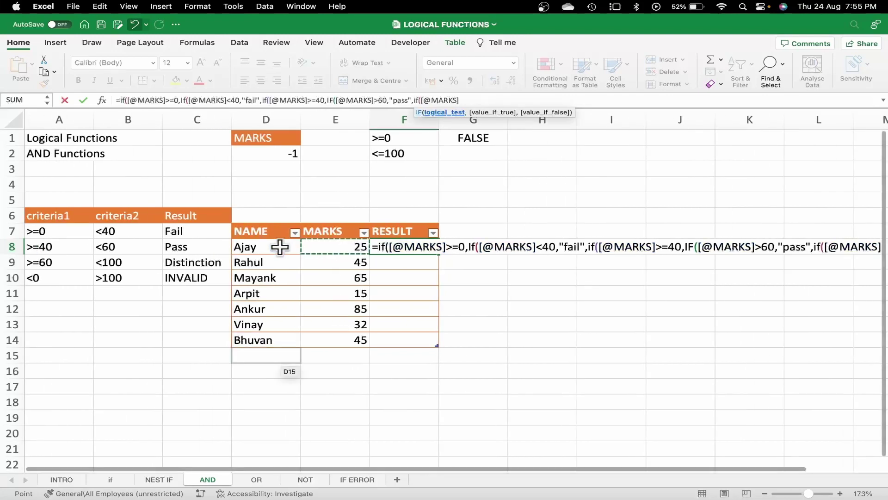
{"action": "scroll", "coordinate": [280, 247], "scroll_direction": "right", "scroll_amount": 2}
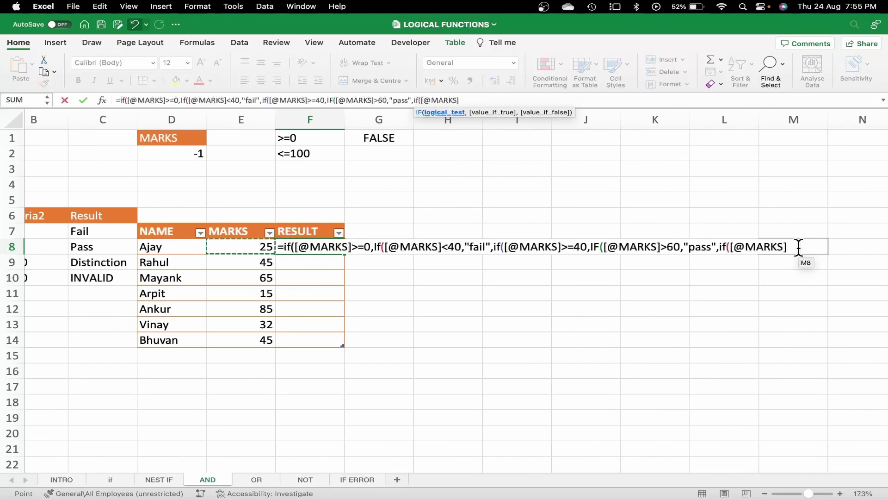
{"action": "type", "text": ">"}
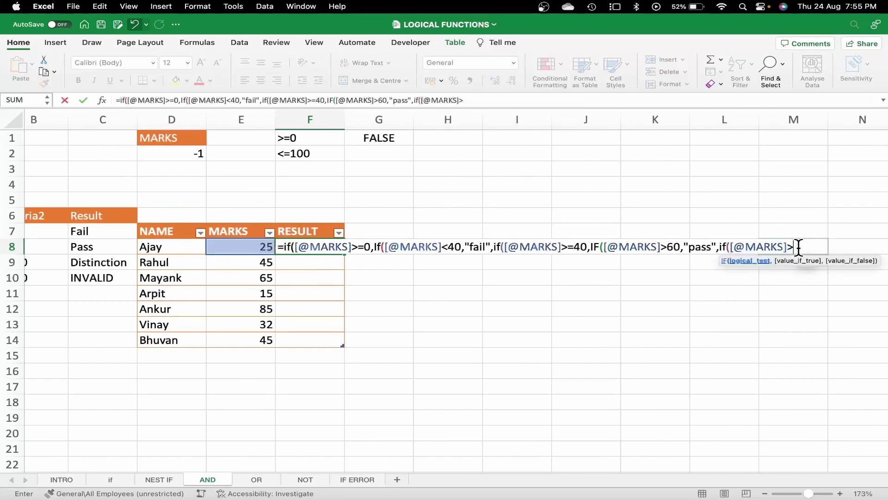
{"action": "type", "text": "60"}
{"action": "type", "text": ","}
{"action": "type", "text": "I"}
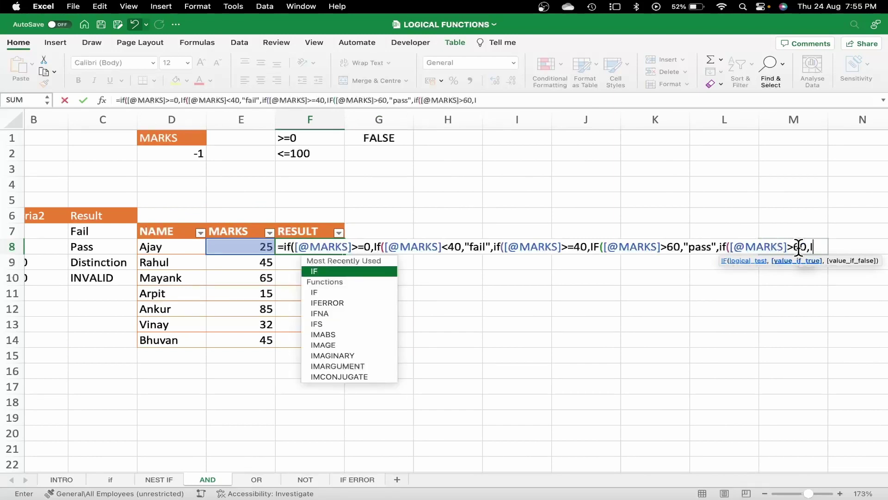
{"action": "type", "text": "f"}
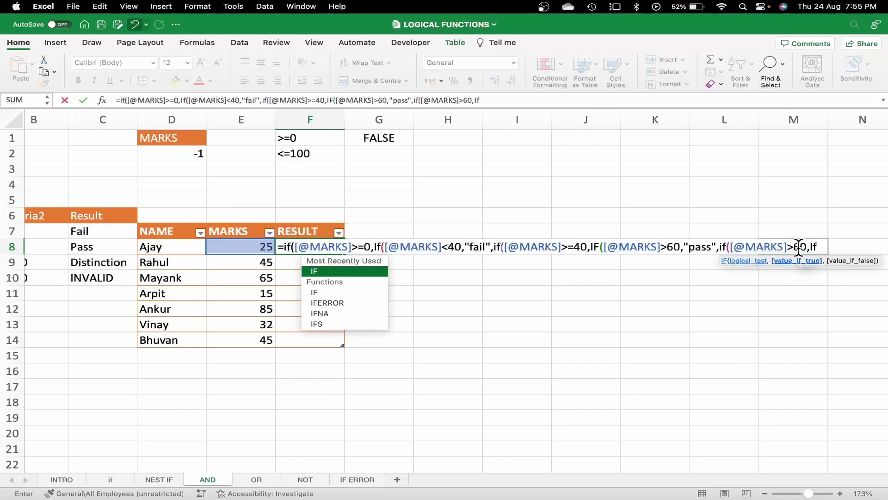
{"action": "type", "text": "("}
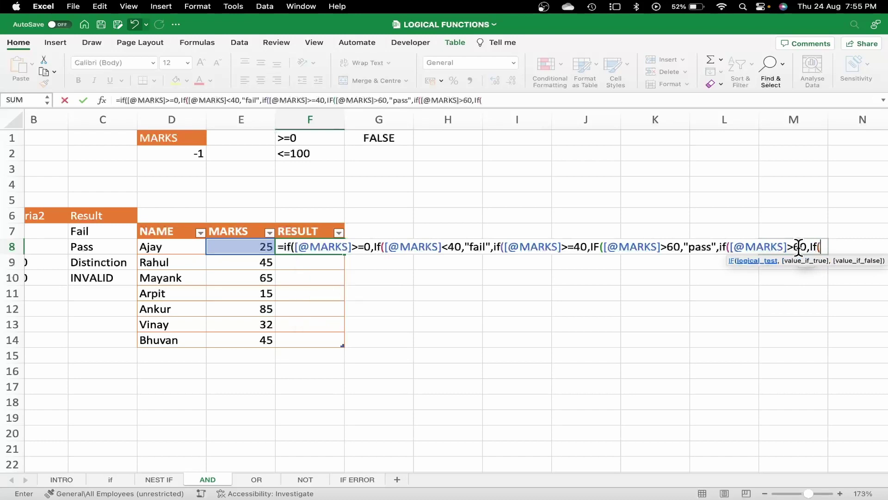
{"action": "left_click", "coordinate": [261, 247]}
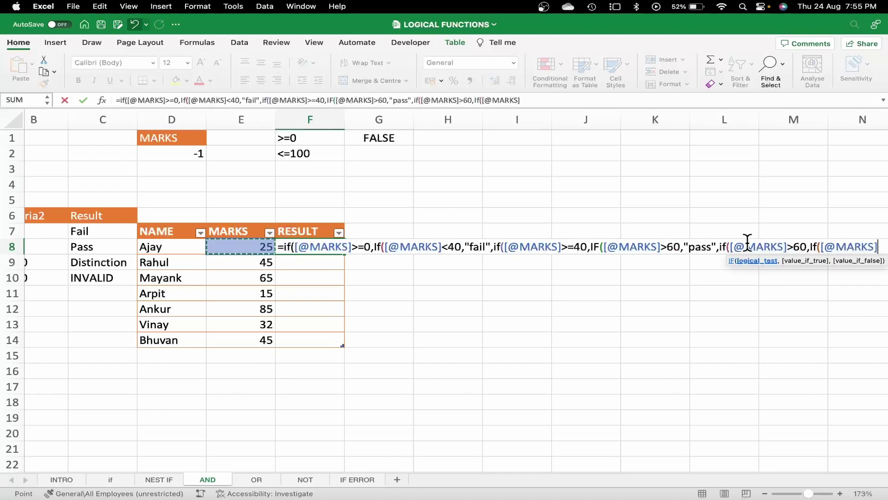
Finish the last IF with <=100,"distinction",invalid and try entering it, hitting the missing-parenthesis alert.
{"action": "type", "text": "<=10"}
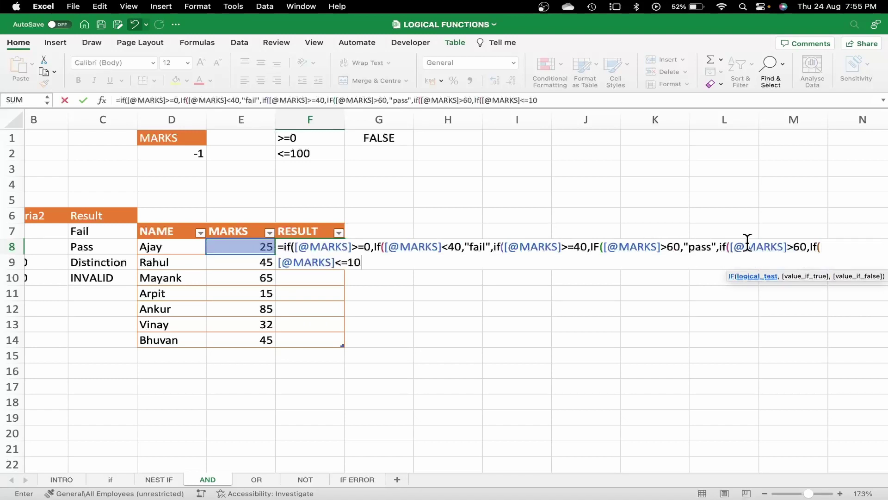
{"action": "type", "text": "0"}
{"action": "type", "text": "Dis"}
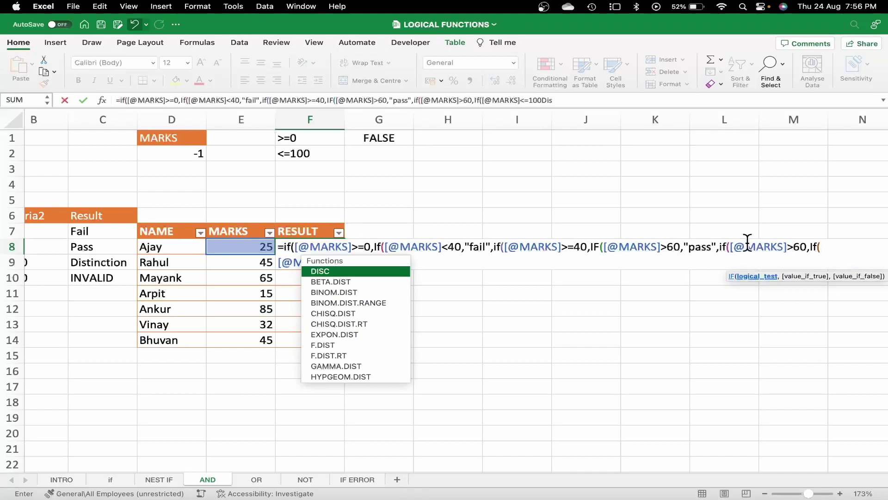
{"action": "key", "text": "BackSpace"}
{"action": "key", "text": "BackSpace"}
{"action": "key", "text": "BackSpace"}
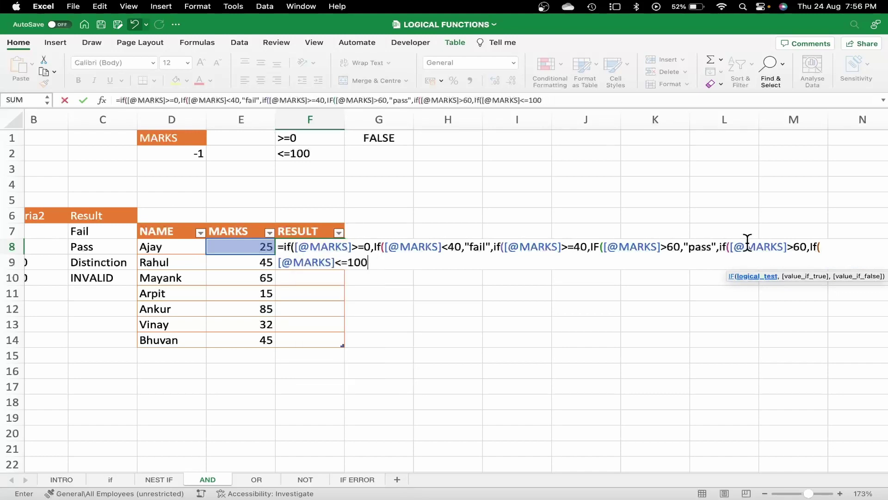
{"action": "type", "text": ","}
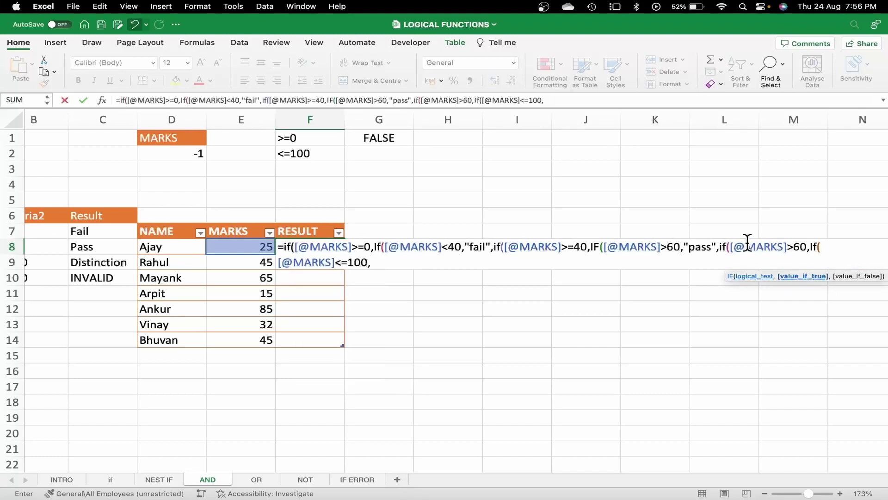
{"action": "type", "text": "\""}
{"action": "type", "text": "distinc"}
{"action": "type", "text": "tion\""}
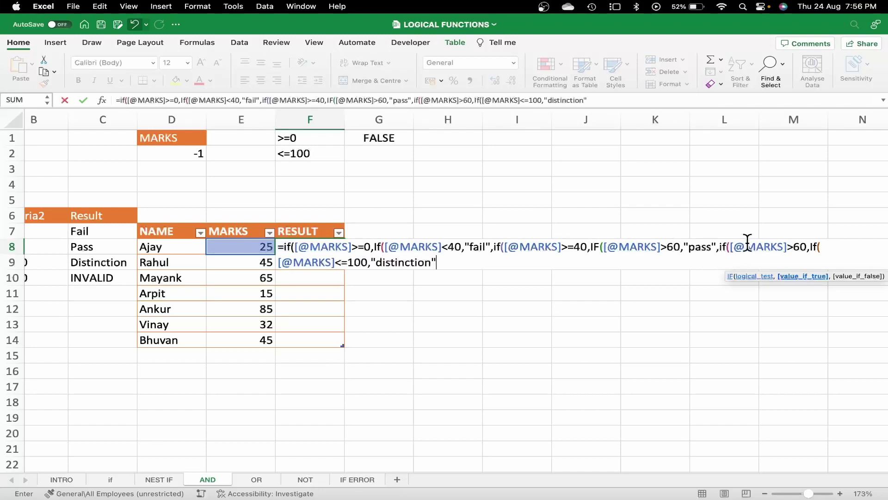
{"action": "type", "text": ","}
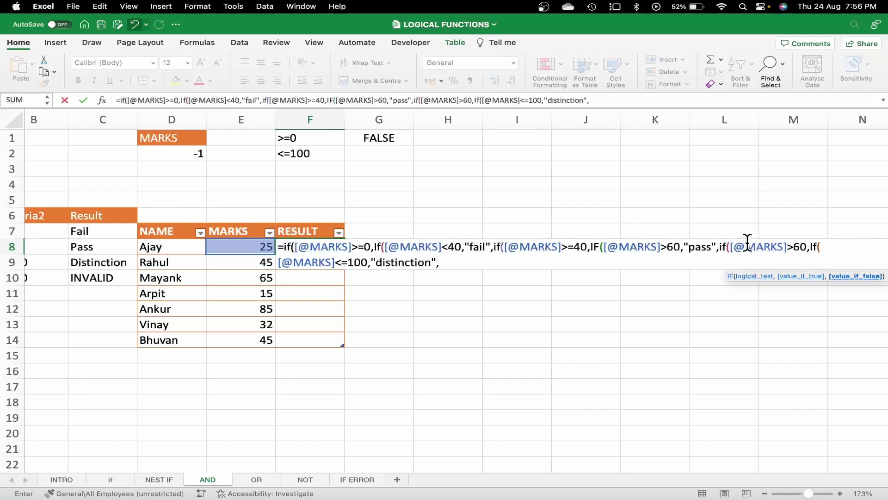
{"action": "type", "text": "in"}
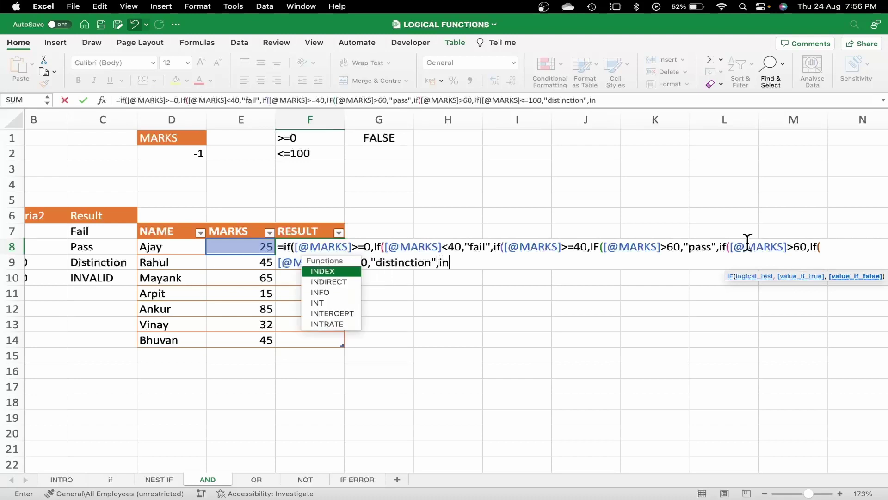
{"action": "type", "text": "v"}
{"action": "type", "text": "a"}
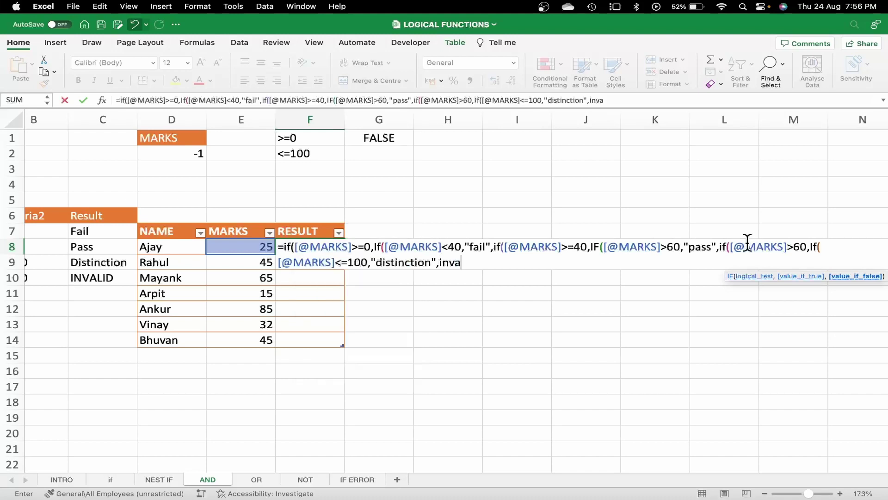
{"action": "type", "text": "lid"}
{"action": "type", "text": ")"}
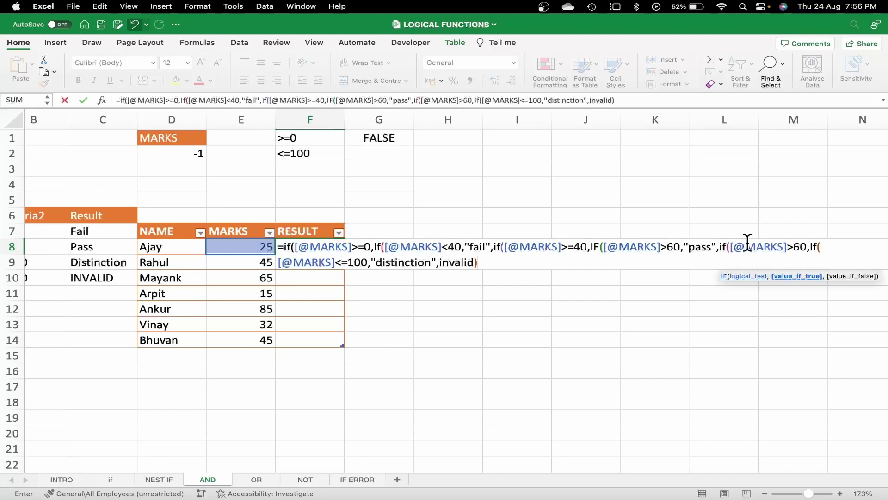
{"action": "key", "text": "BackSpace"}
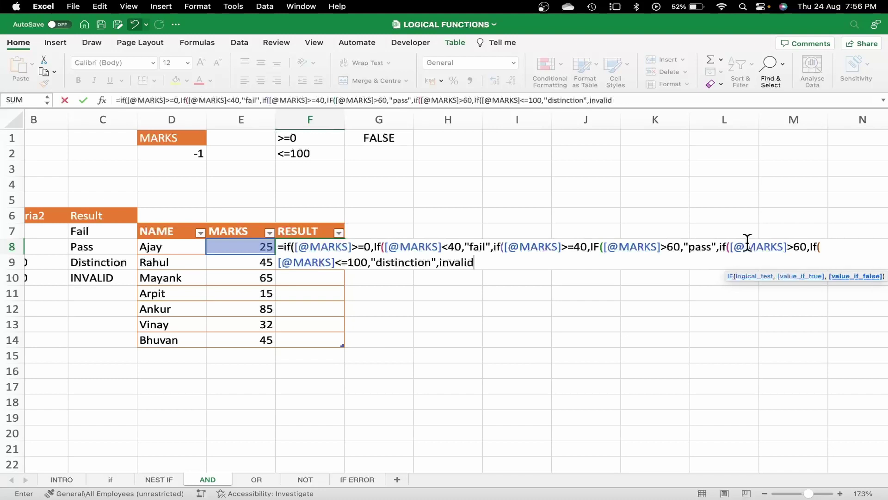
{"action": "type", "text": ","}
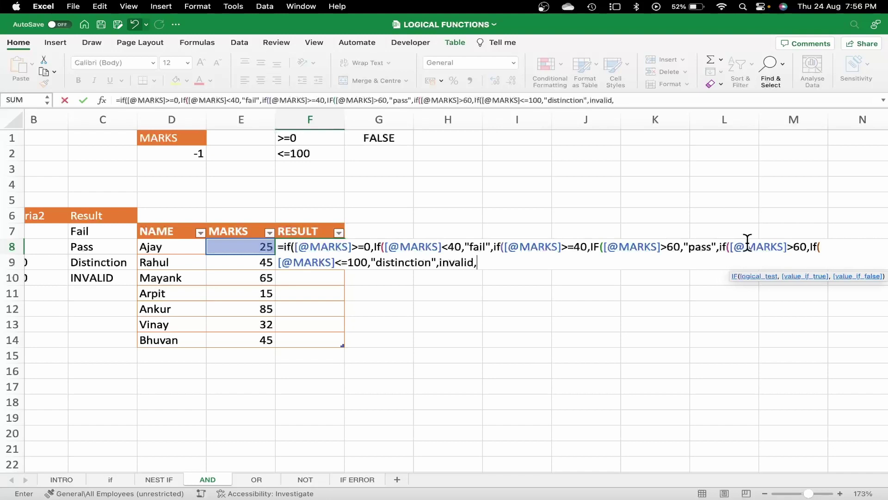
{"action": "type", "text": ")"}
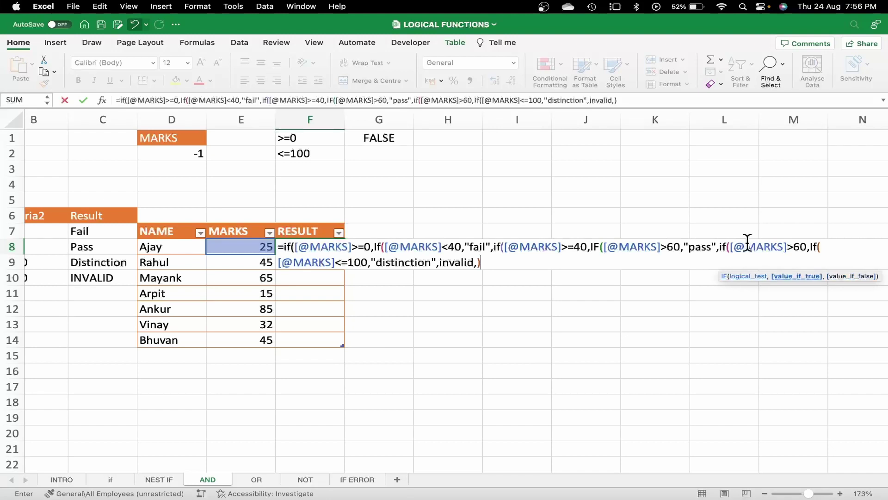
{"action": "key", "text": "BackSpace"}
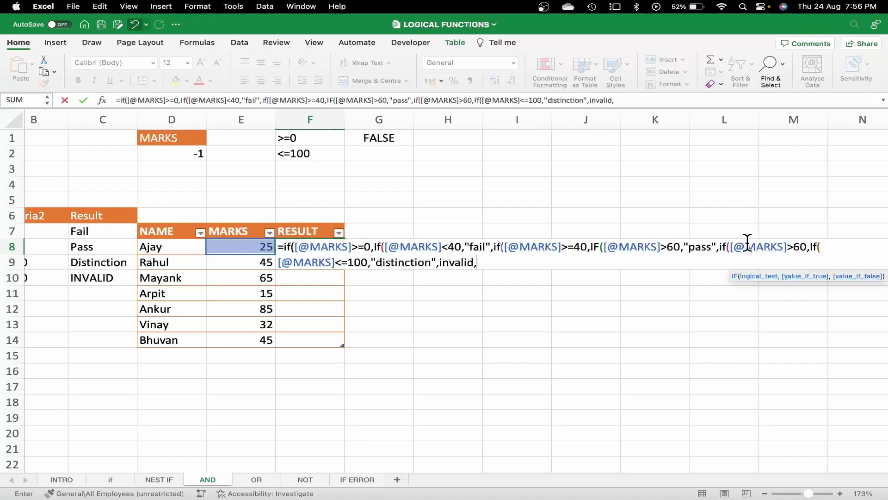
{"action": "key", "text": "BackSpace"}
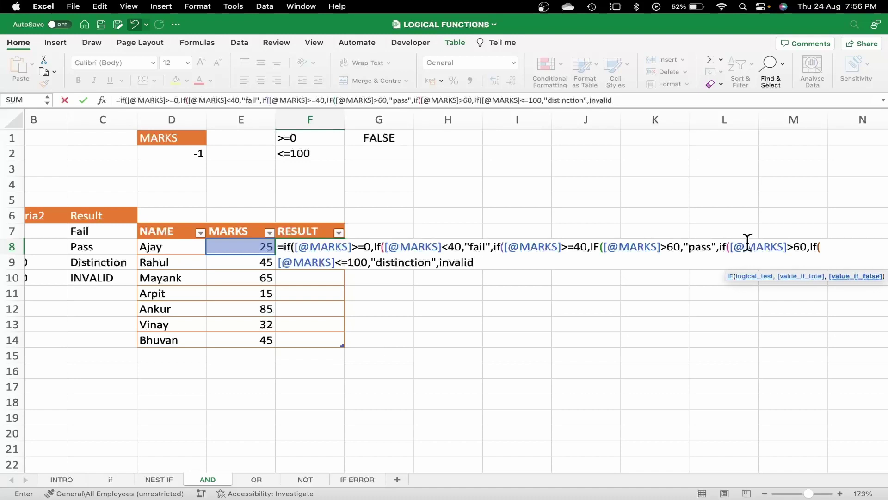
{"action": "key", "text": "Return"}
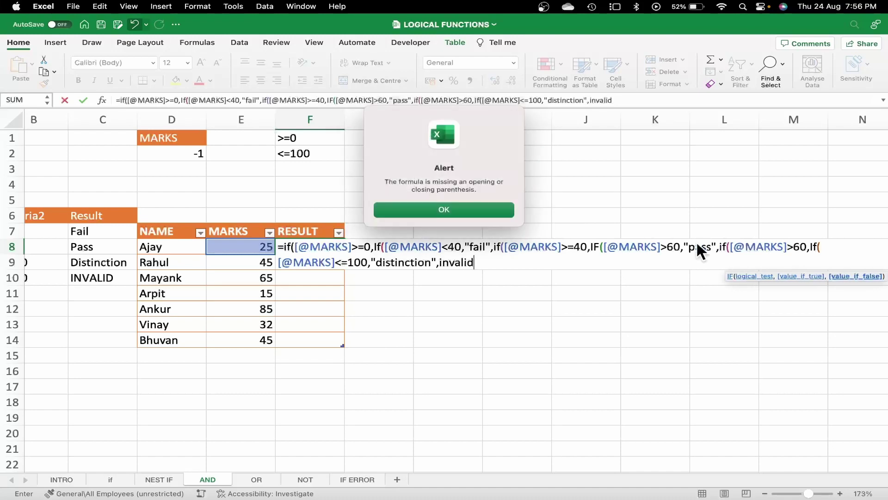
Dismiss the alert, replace invalid with "invalid" plus closing parentheses, and enter the formula.
{"action": "left_click", "coordinate": [449, 209]}
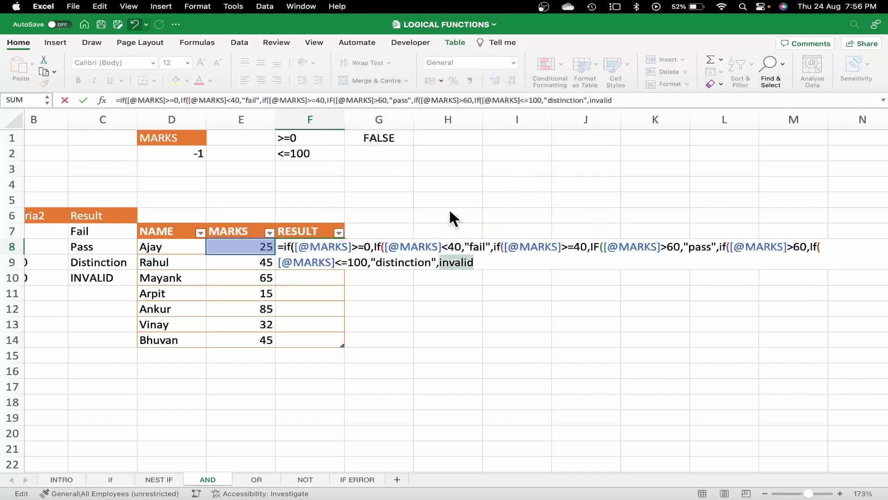
{"action": "left_click", "coordinate": [489, 264]}
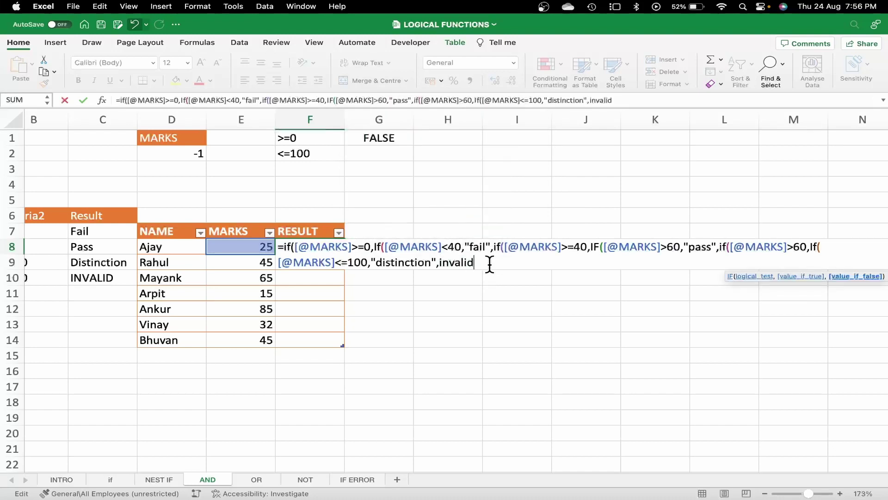
{"action": "key", "text": "BackSpace"}
{"action": "key", "text": "BackSpace"}
{"action": "key", "text": "BackSpace"}
{"action": "key", "text": "BackSpace"}
{"action": "key", "text": "BackSpace"}
{"action": "key", "text": "BackSpace"}
{"action": "key", "text": "BackSpace"}
{"action": "type", "text": "\"i"}
{"action": "type", "text": "nva"}
{"action": "type", "text": "lid\""}
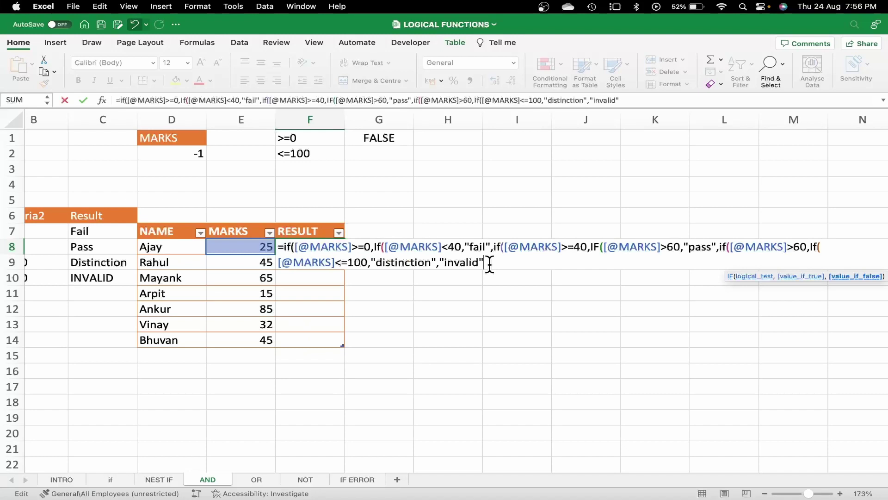
{"action": "type", "text": ")"}
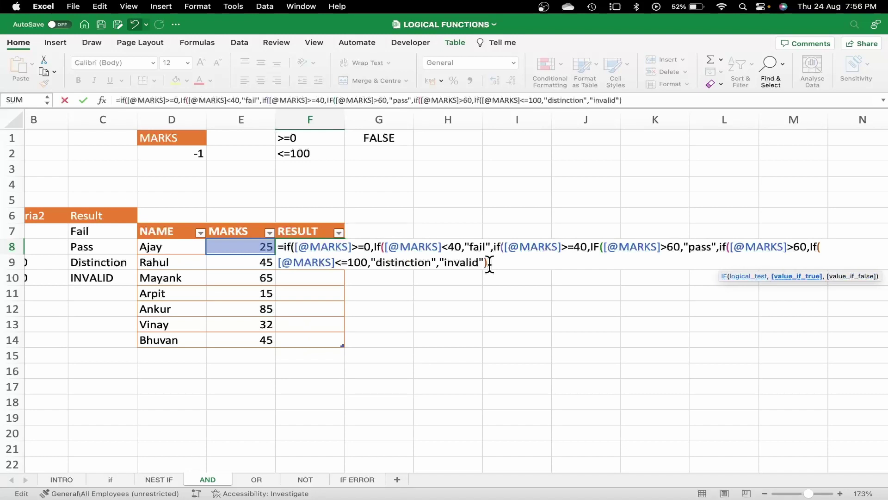
{"action": "type", "text": ")))"}
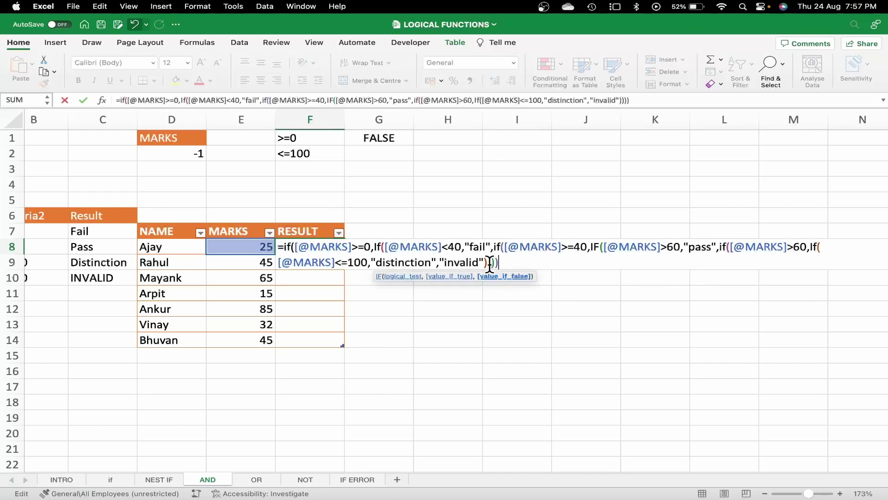
{"action": "type", "text": "))"}
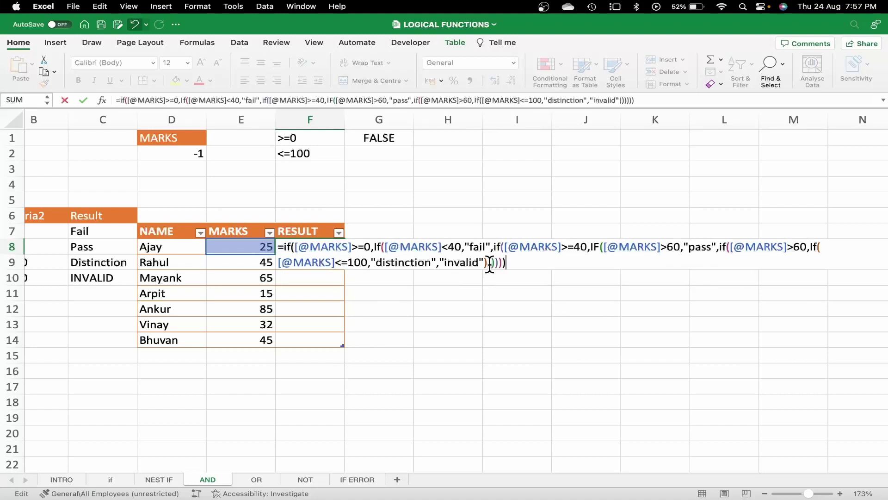
{"action": "key", "text": "Return"}
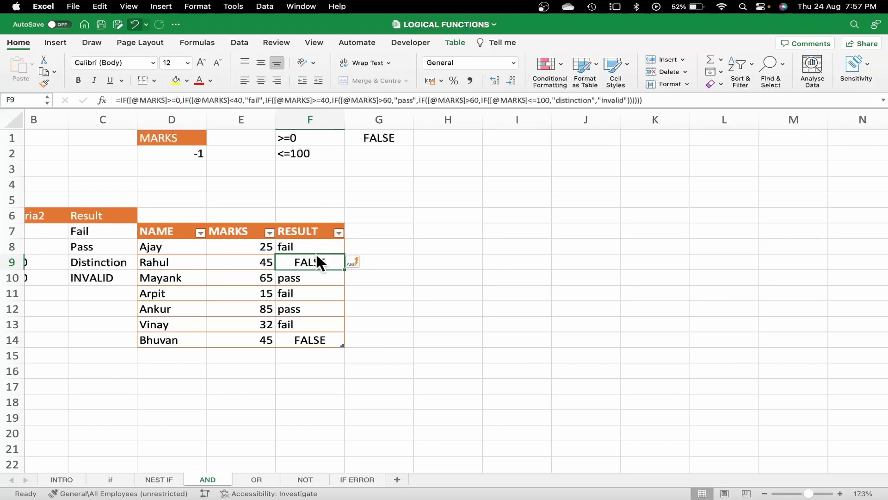
Reopen Rahul's RESULT formula, trim two closing parentheses, and dismiss the resulting alert.
{"action": "double_click", "coordinate": [324, 261]}
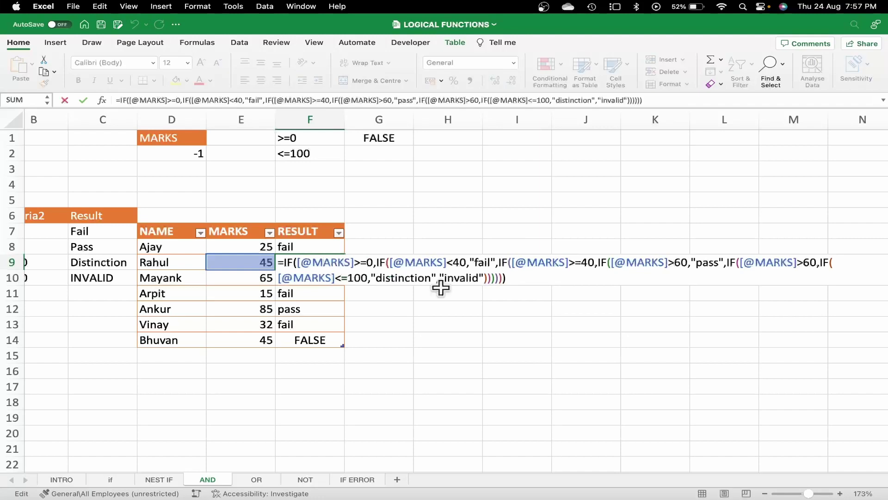
{"action": "left_click", "coordinate": [519, 278]}
{"action": "key", "text": "BackSpace"}
{"action": "key", "text": "BackSpace"}
{"action": "key", "text": "BackSpace"}
{"action": "key", "text": "BackSpace"}
{"action": "key", "text": "BackSpace"}
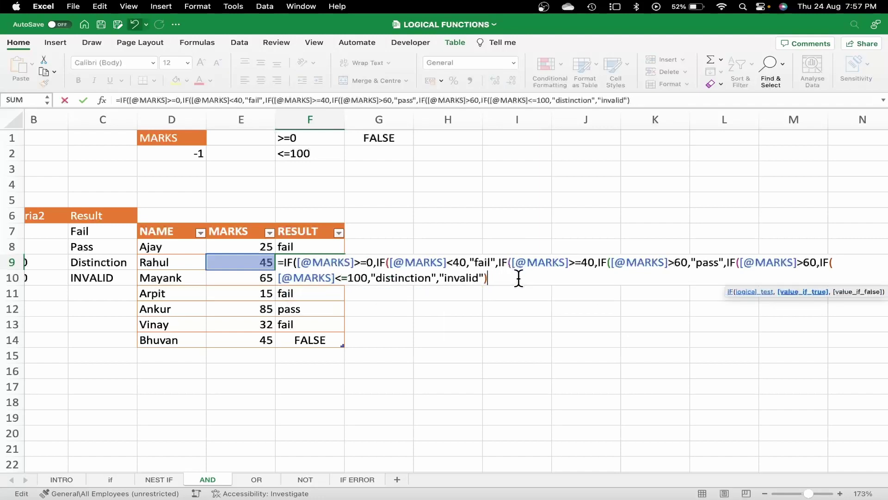
{"action": "key", "text": "BackSpace"}
{"action": "key", "text": "Return"}
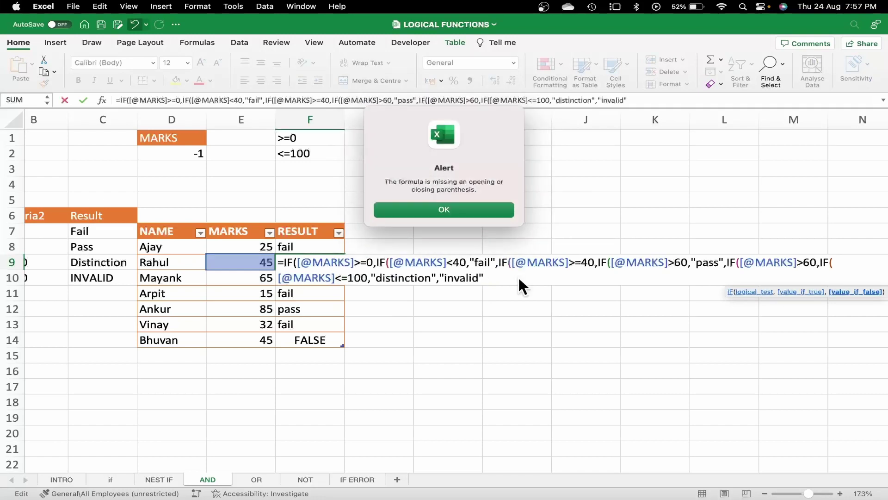
{"action": "key", "text": "Return"}
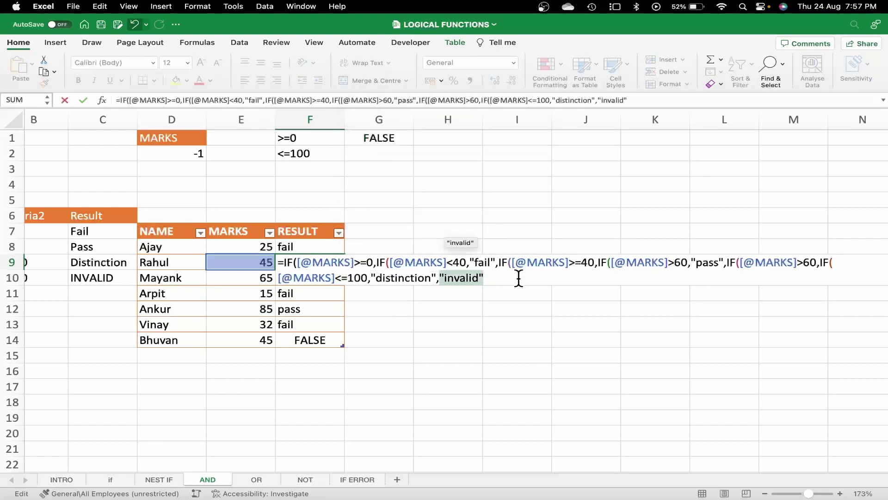
Rewrite the ending as "distinction","invalid") and try committing the formula again.
{"action": "key", "text": "BackSpace"}
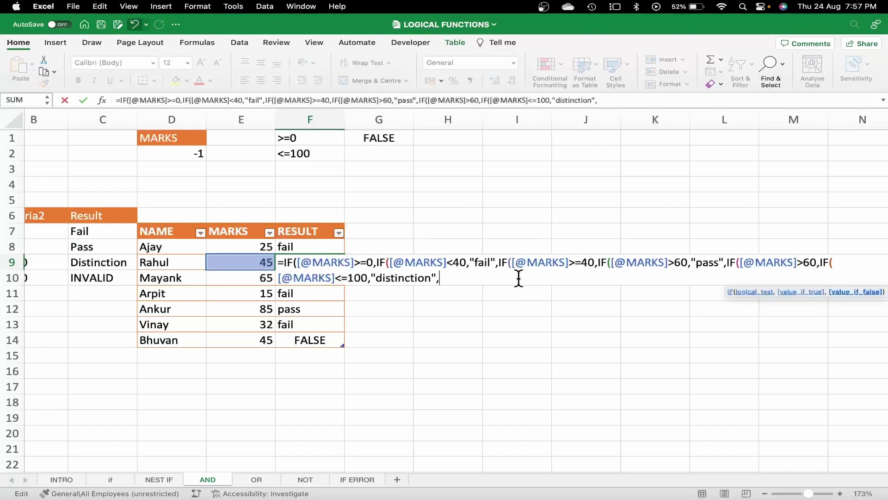
{"action": "type", "text": "i"}
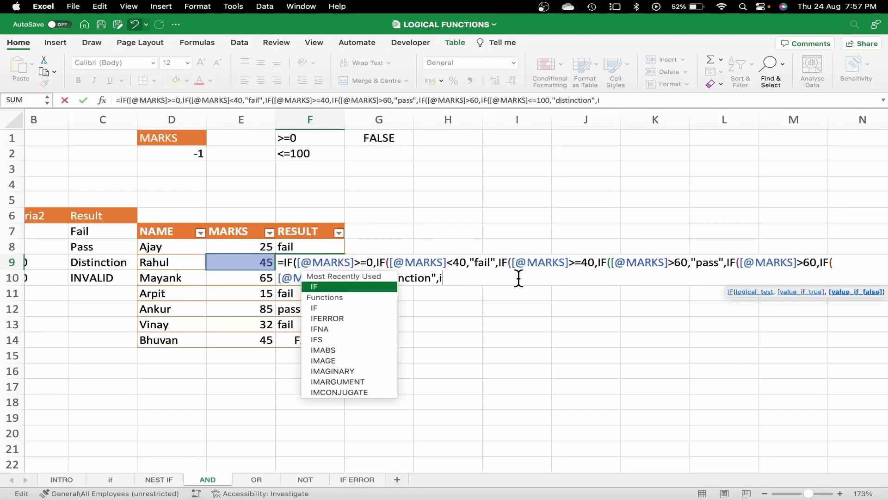
{"action": "type", "text": "n"}
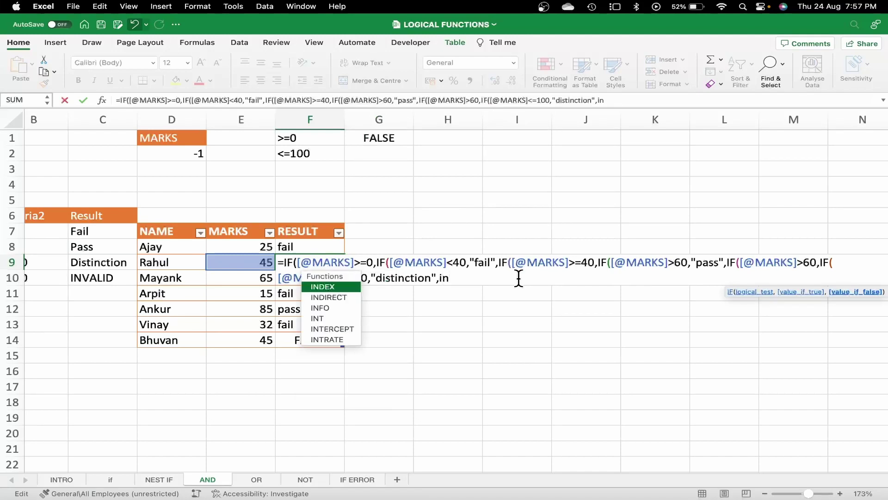
{"action": "key", "text": "BackSpace"}
{"action": "key", "text": "BackSpace"}
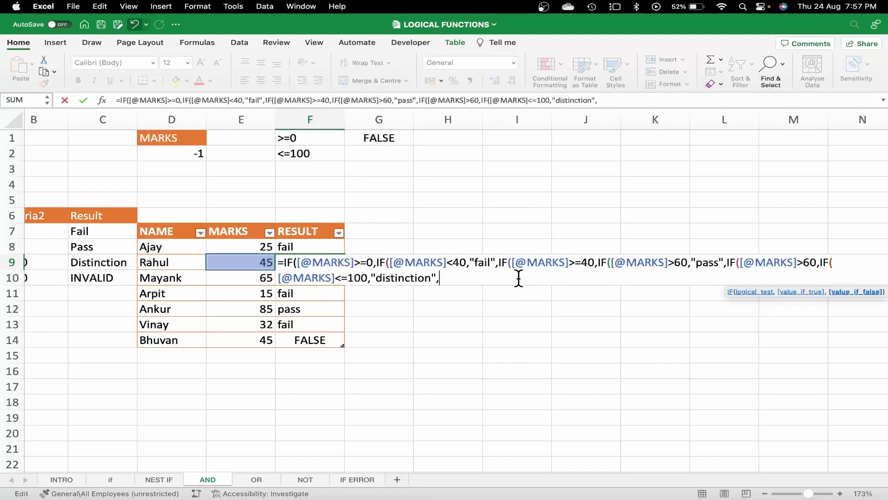
{"action": "key", "text": "BackSpace"}
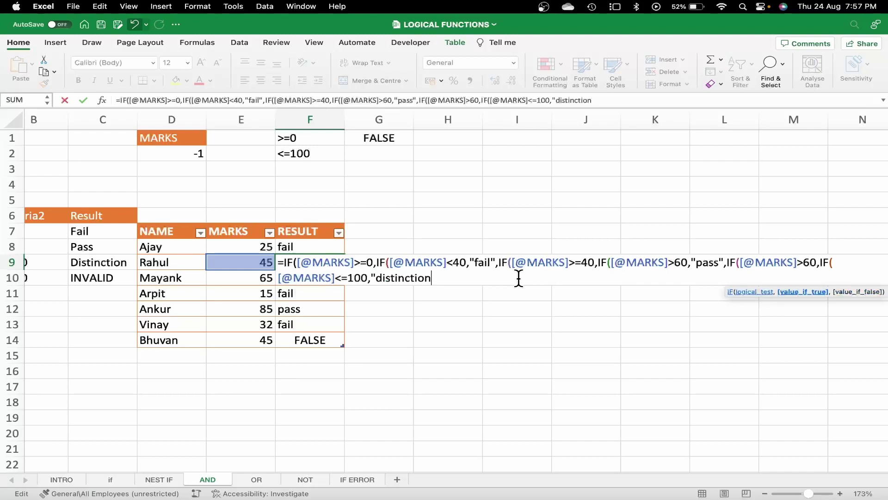
{"action": "type", "text": "\","}
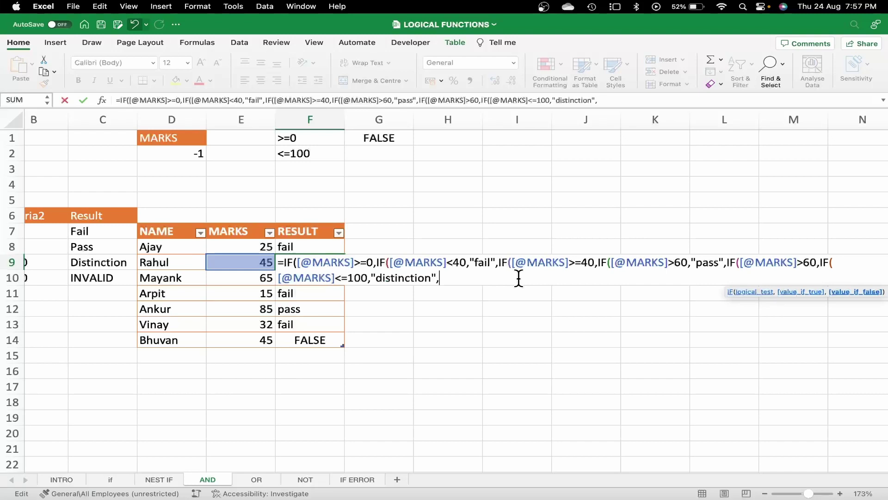
{"action": "type", "text": "\""}
{"action": "type", "text": "inval"}
{"action": "type", "text": "id"}
{"action": "type", "text": "\""}
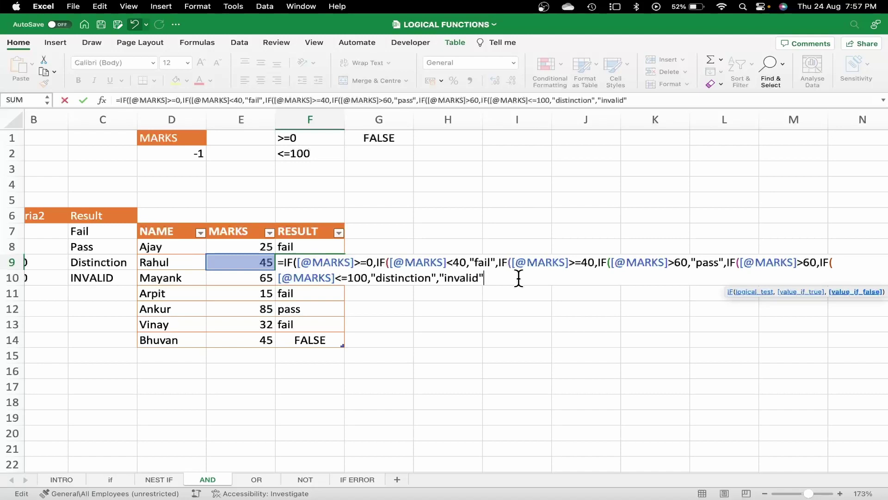
{"action": "type", "text": " }"}
{"action": "key", "text": "BackSpace"}
{"action": "type", "text": ")"}
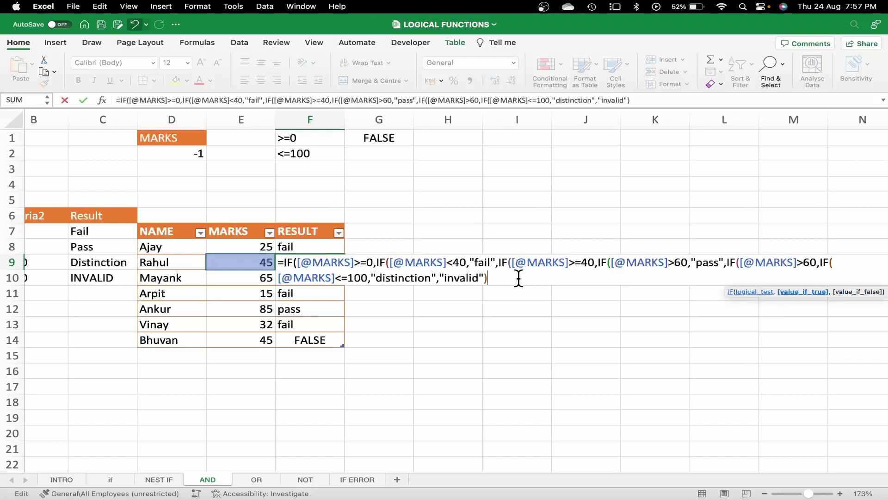
{"action": "key", "text": "Return"}
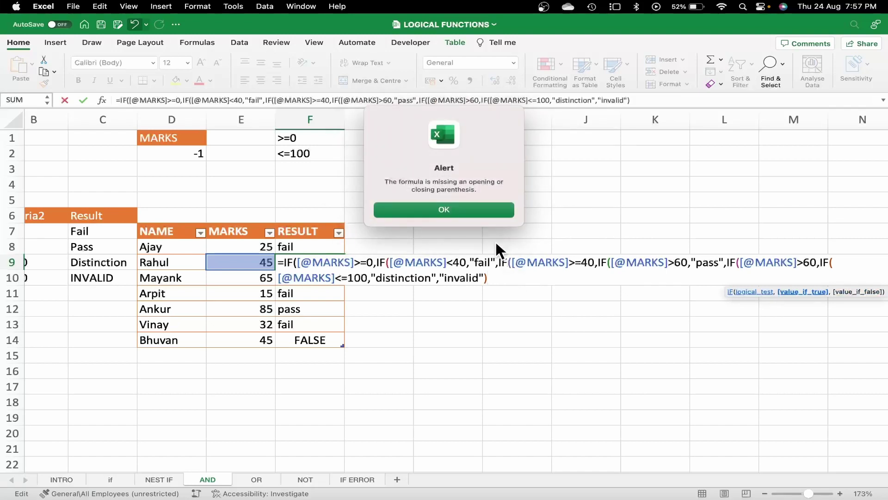
Replace the quoted "invalid" argument in Rahul's RESULT formula with unquoted invalid, then retry entry.
{"action": "key", "text": "Return"}
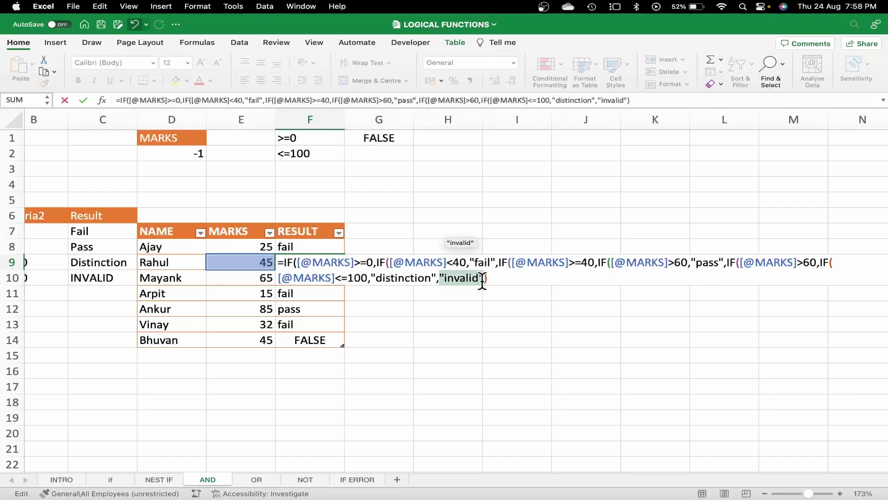
{"action": "key", "text": "BackSpace"}
{"action": "type", "text": "i"}
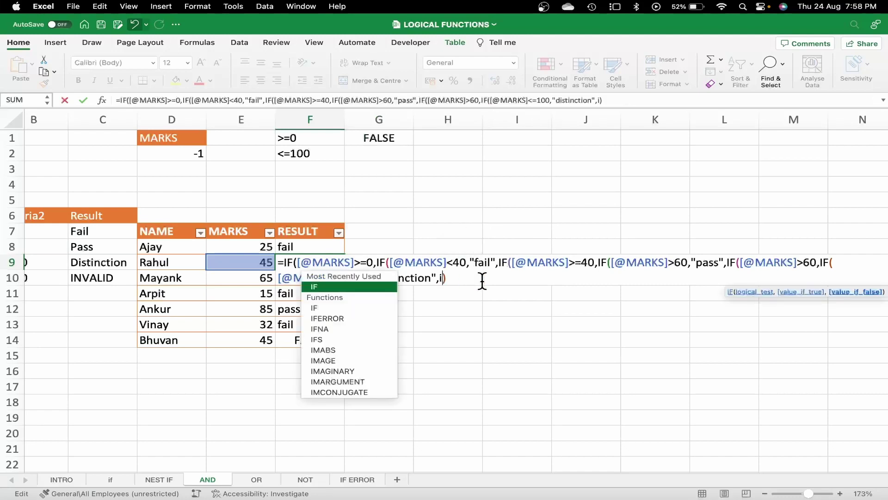
{"action": "type", "text": "nvalid"}
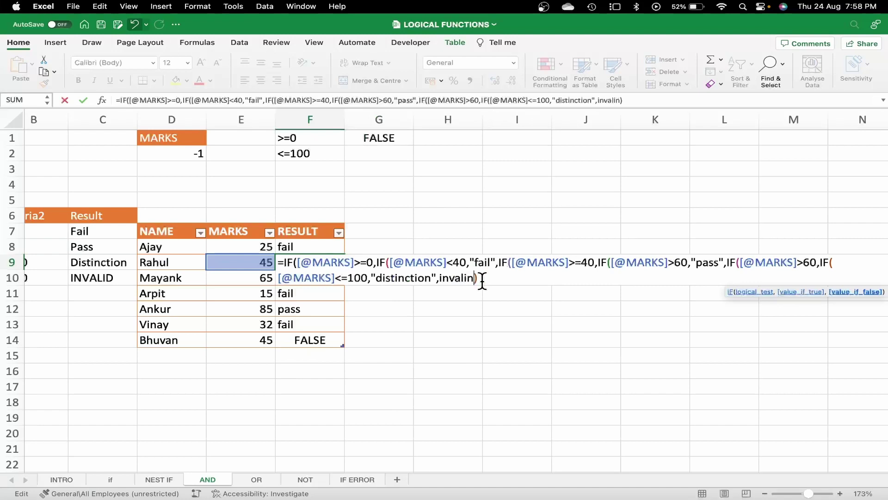
{"action": "key", "text": "Return"}
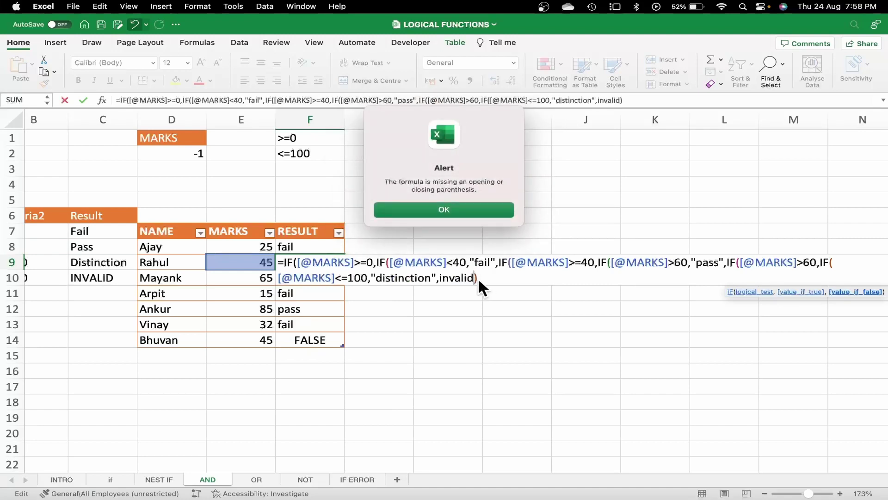
{"action": "left_click", "coordinate": [456, 208]}
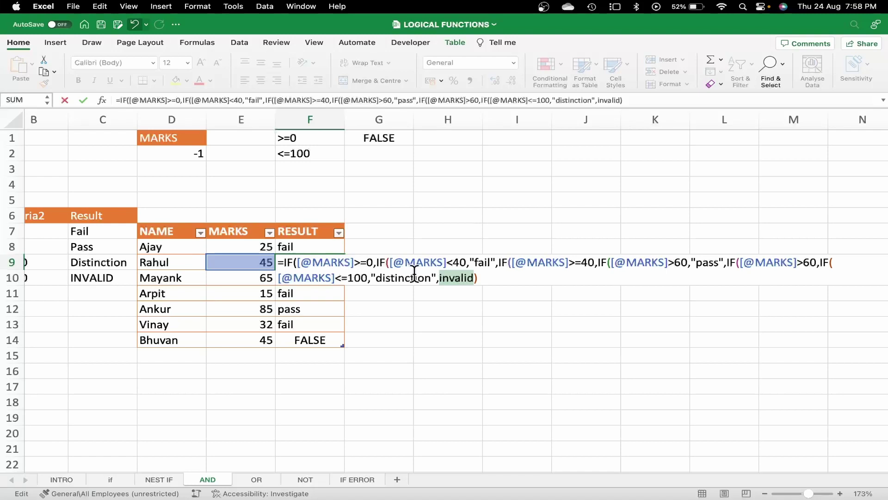
Append three closing parentheses ))) after invalid and try committing the formula again.
{"action": "left_click", "coordinate": [479, 278]}
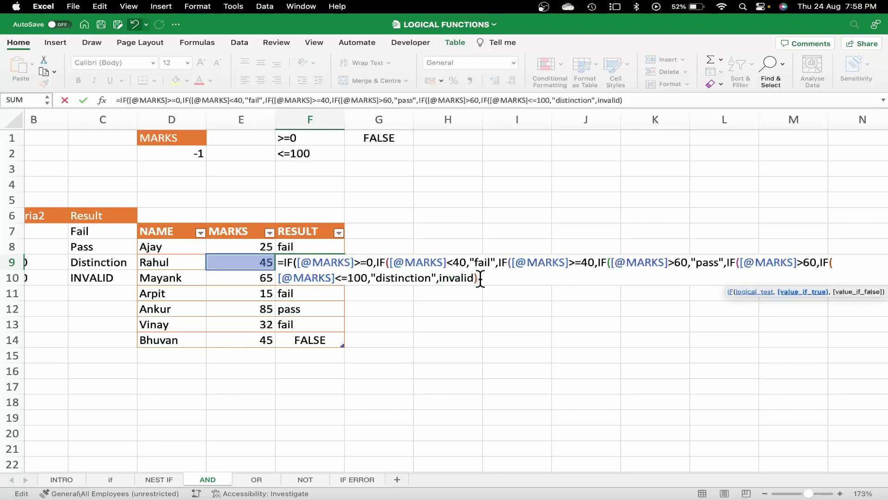
{"action": "type", "text": "))"}
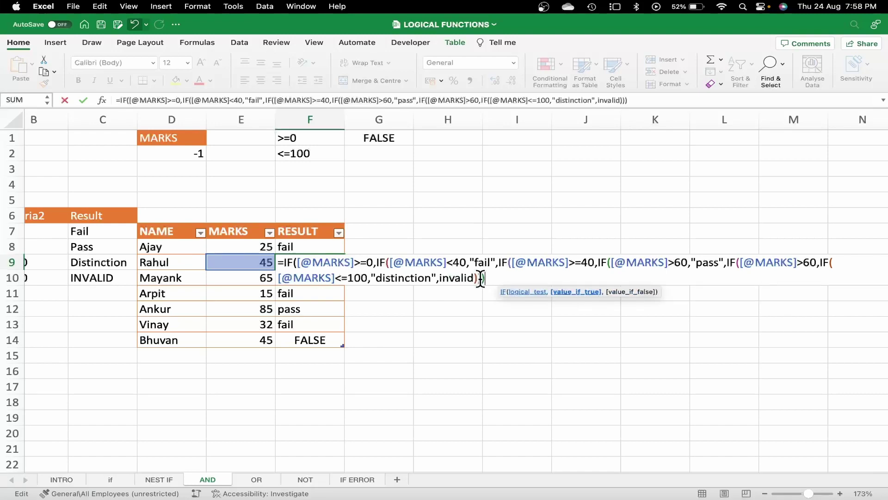
{"action": "type", "text": ")"}
{"action": "key", "text": "Return"}
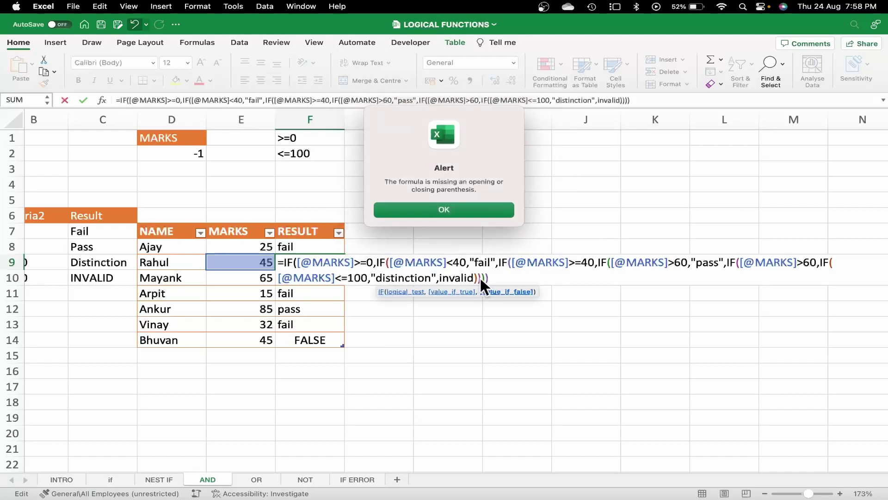
Add two more closing parentheses to the end of the nested IF formula and commit it.
{"action": "key", "text": "Return"}
{"action": "type", "text": ")"}
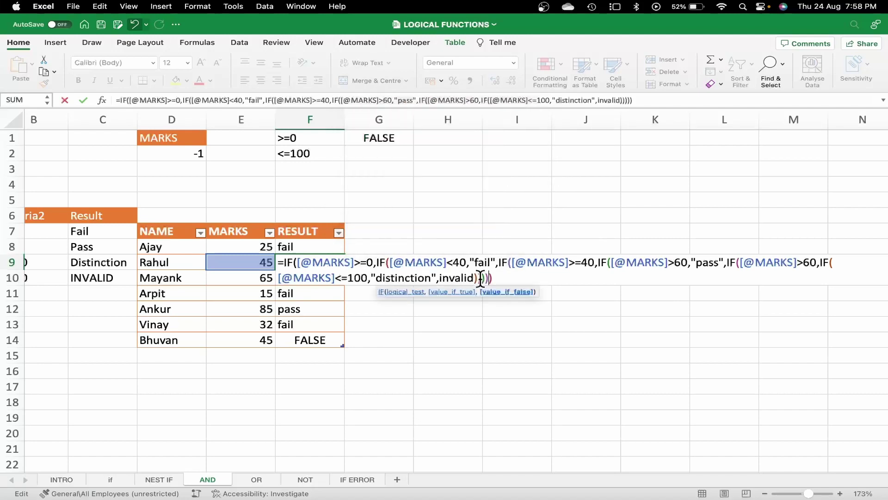
{"action": "key", "text": "Return"}
{"action": "key", "text": "Return"}
{"action": "type", "text": ")"}
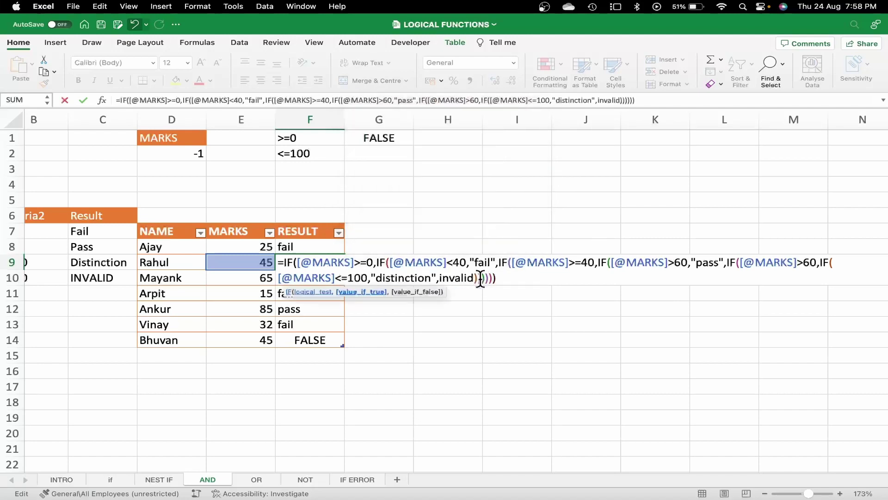
{"action": "key", "text": "Return"}
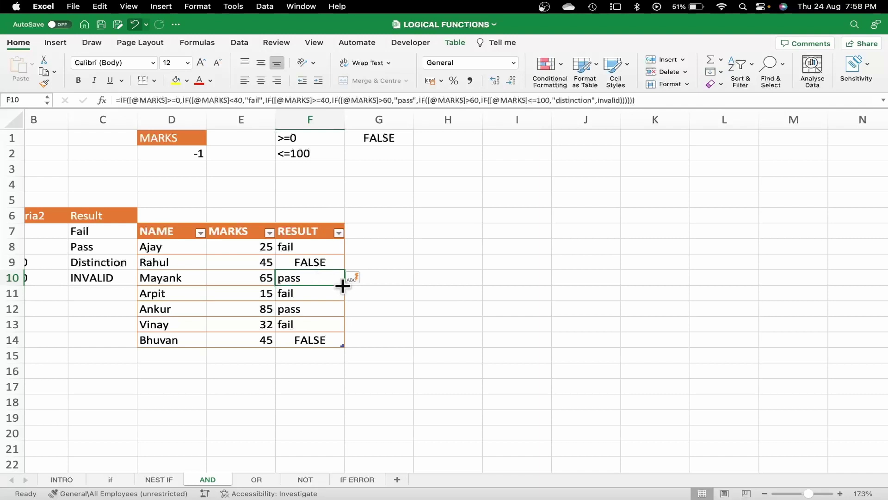
Fill F10's grading formula down to F14, clear F9, and fill the formula up into F9.
{"action": "left_click_drag", "start_coordinate": [344, 285], "coordinate": [342, 343]}
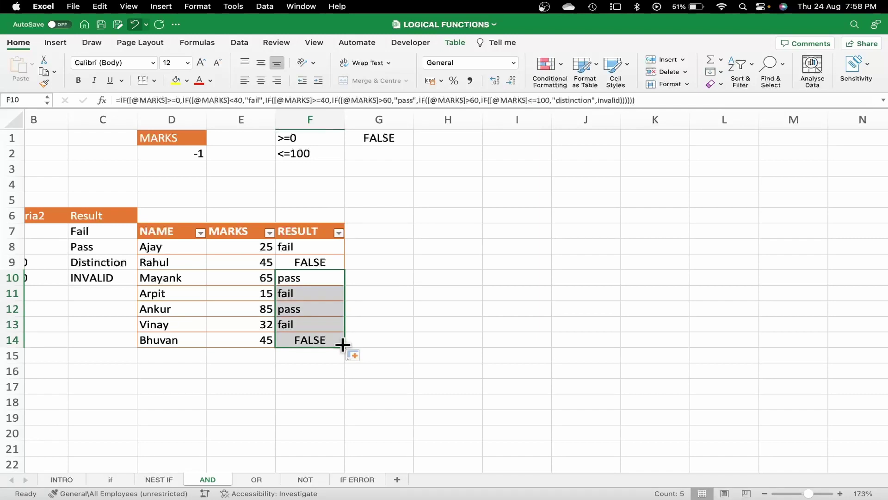
{"action": "left_click", "coordinate": [285, 262]}
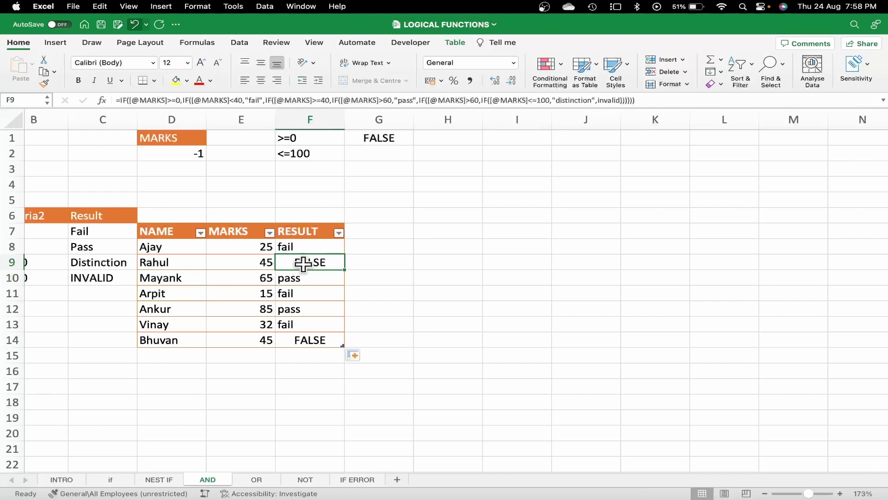
{"action": "key", "text": "Delete"}
{"action": "left_click", "coordinate": [310, 278]}
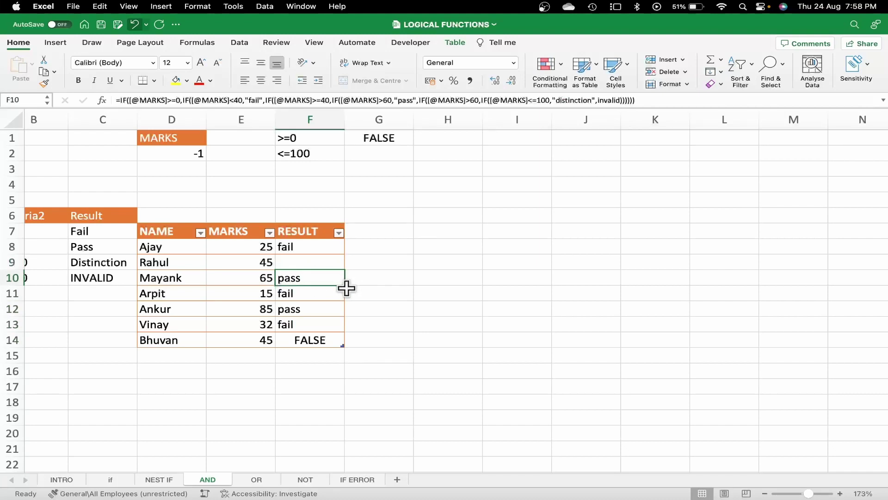
{"action": "left_click", "coordinate": [348, 289]}
{"action": "left_click", "coordinate": [339, 279]}
{"action": "left_click_drag", "start_coordinate": [344, 284], "coordinate": [345, 259]}
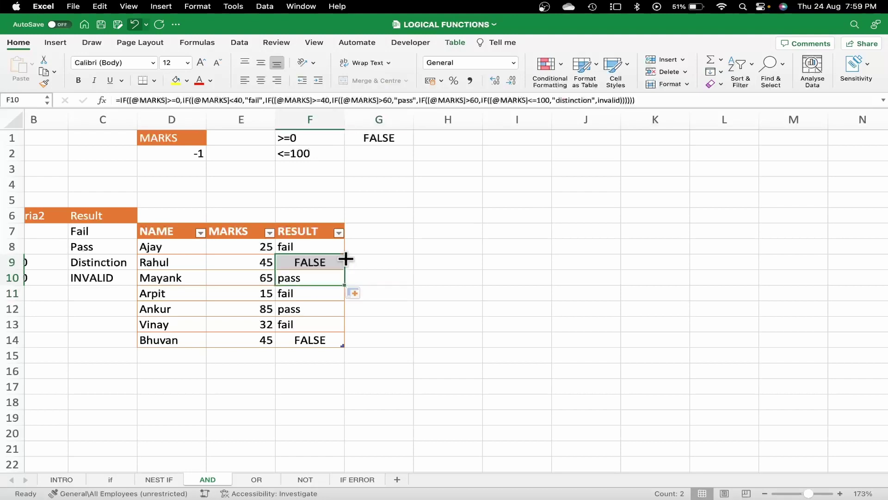
{"action": "left_click", "coordinate": [369, 265]}
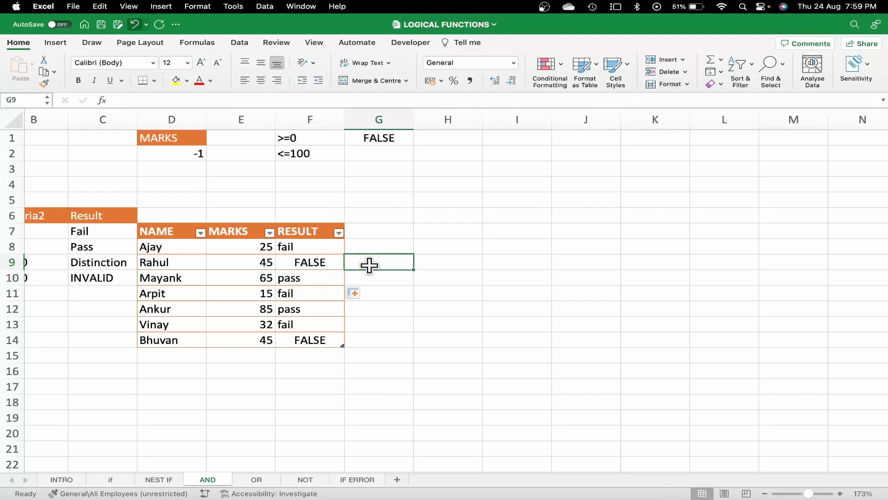
Enter a test mark of 100 in D2.
{"action": "scroll", "coordinate": [276, 264], "scroll_direction": "left", "scroll_amount": 3}
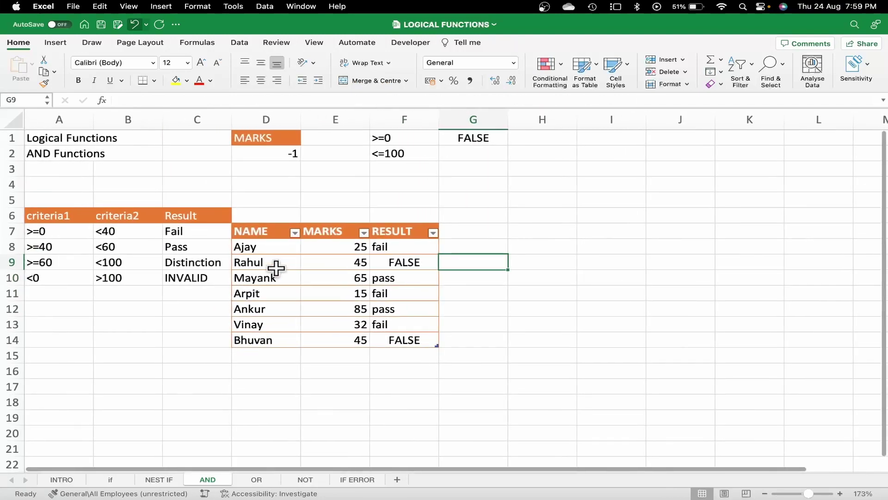
{"action": "scroll", "coordinate": [276, 267], "scroll_direction": "right", "scroll_amount": 3}
{"action": "scroll", "coordinate": [319, 259], "scroll_direction": "left", "scroll_amount": 1}
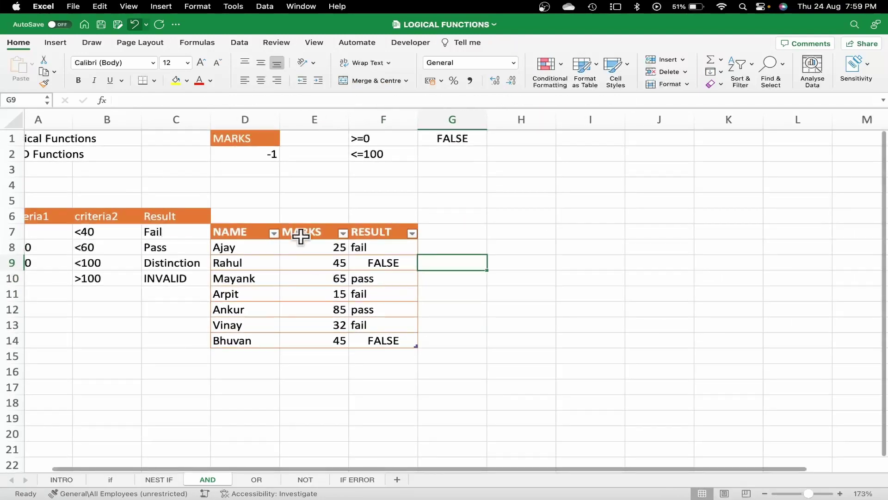
{"action": "left_click", "coordinate": [254, 153]}
{"action": "type", "text": "100"}
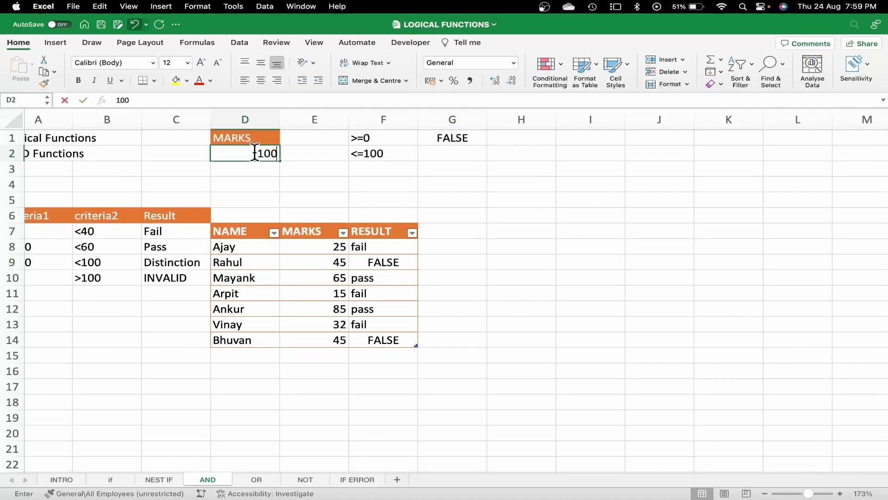
{"action": "key", "text": "Return"}
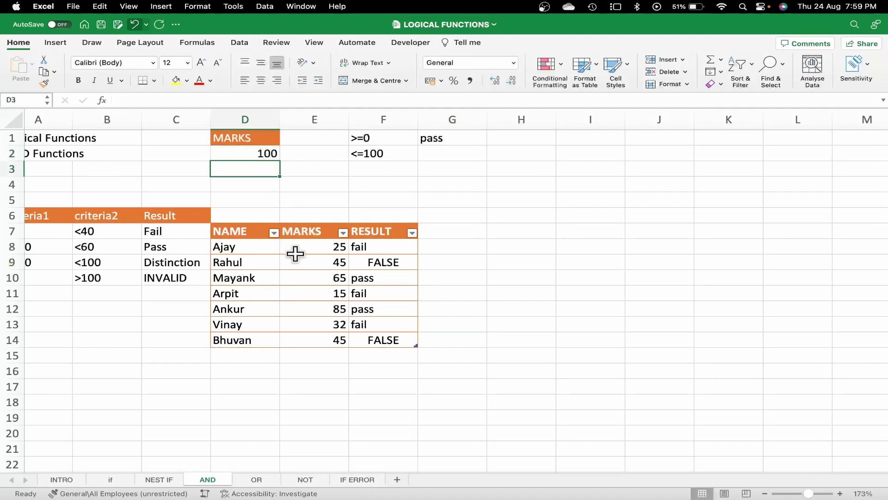
Change Ajay's first mark in E8 from 25 to 101.
{"action": "scroll", "coordinate": [295, 253], "scroll_direction": "left", "scroll_amount": 1}
{"action": "left_click", "coordinate": [333, 245]}
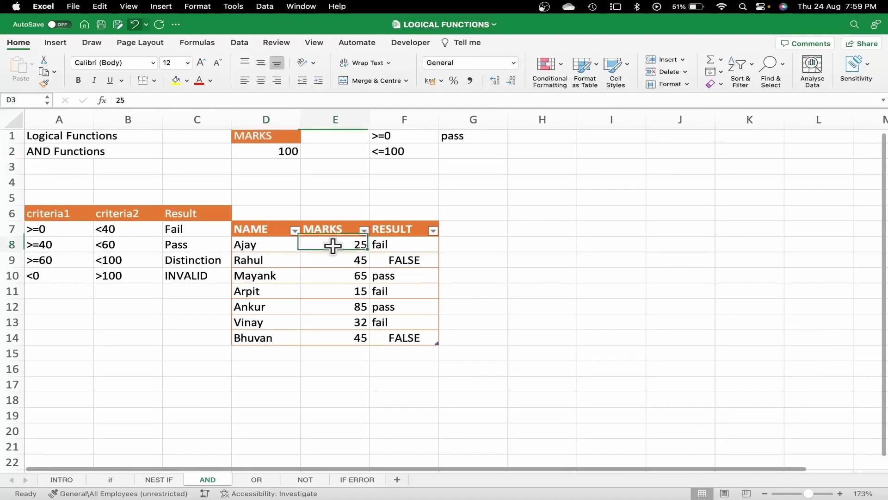
{"action": "type", "text": "101"}
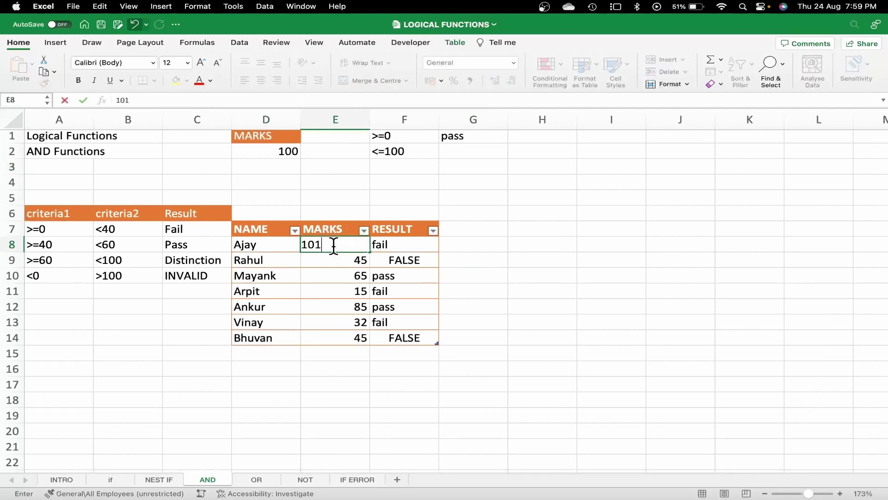
{"action": "key", "text": "Return"}
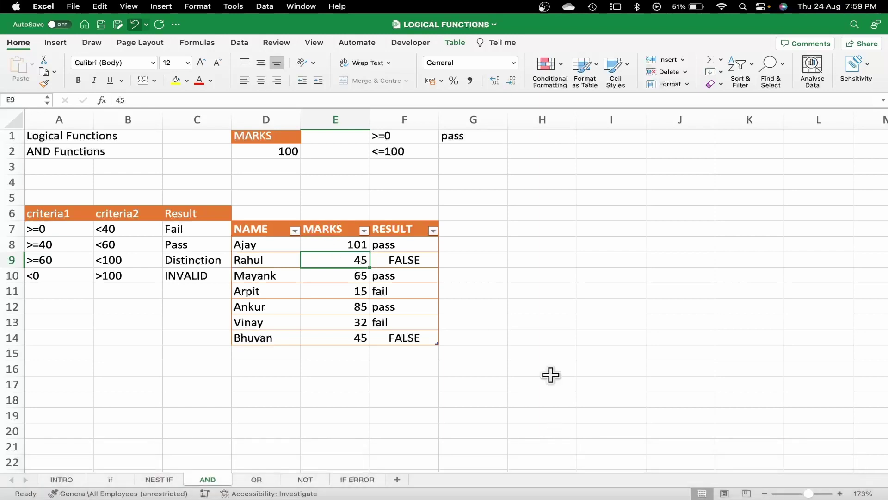
{"action": "left_click", "coordinate": [544, 306]}
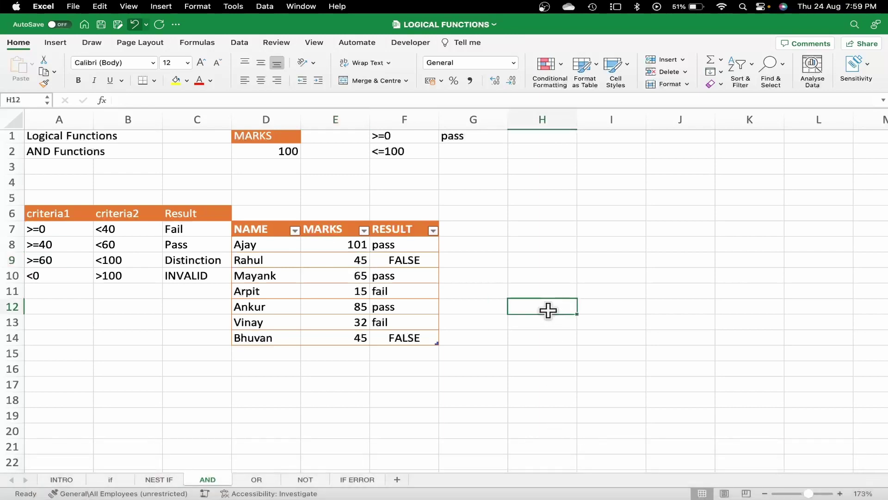